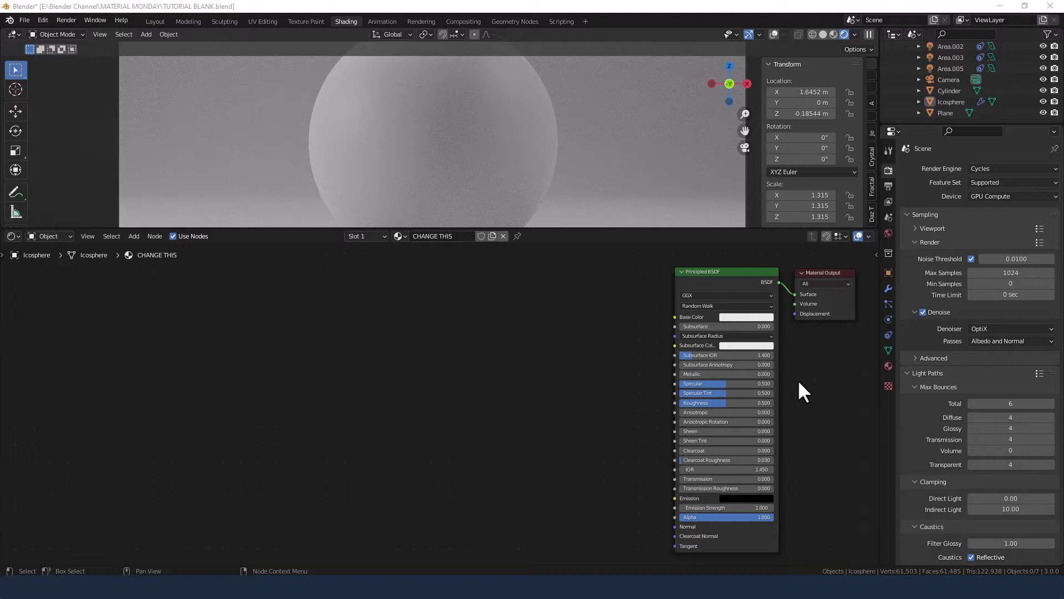
Move the Principled BSDF well away from the Material Output and set its Sheen to 0.5, Sheen Tint to 0.5 and Clearcoat to 1
left_click_drag(756, 274, 264, 270)
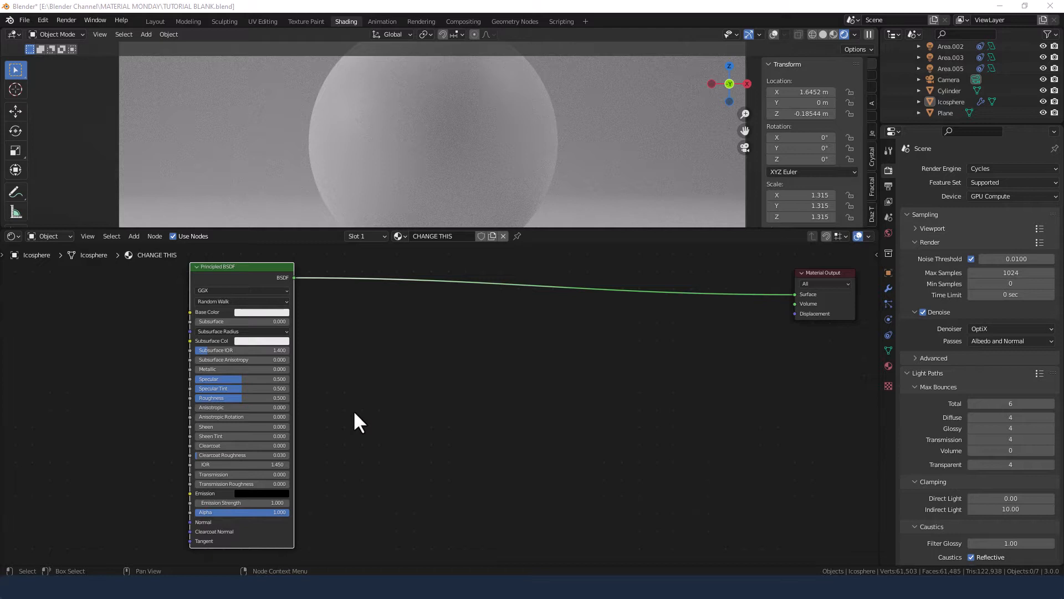
left_click(237, 426)
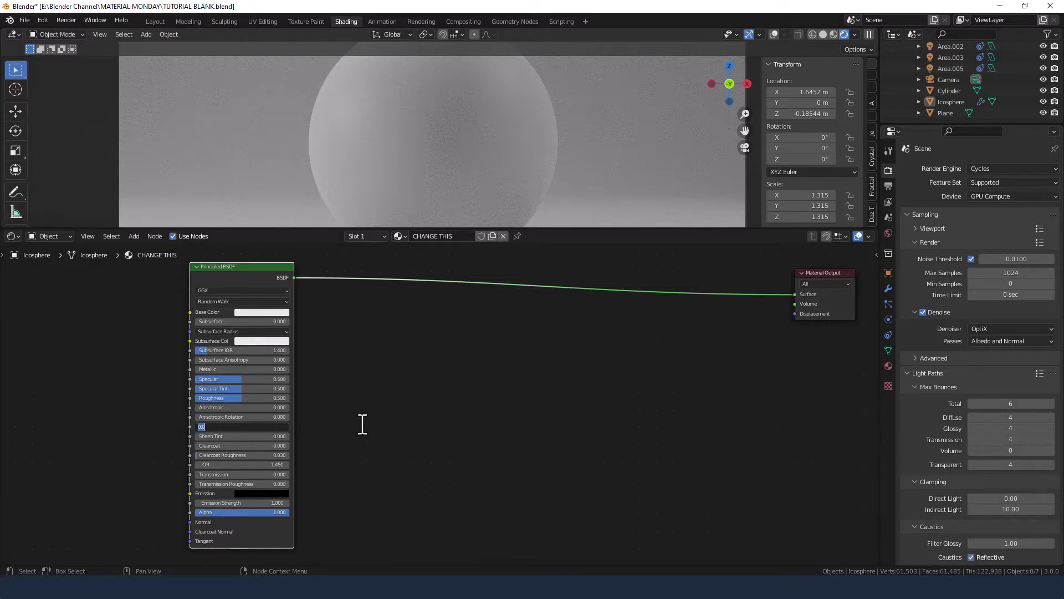
type(".5")
key("Return")
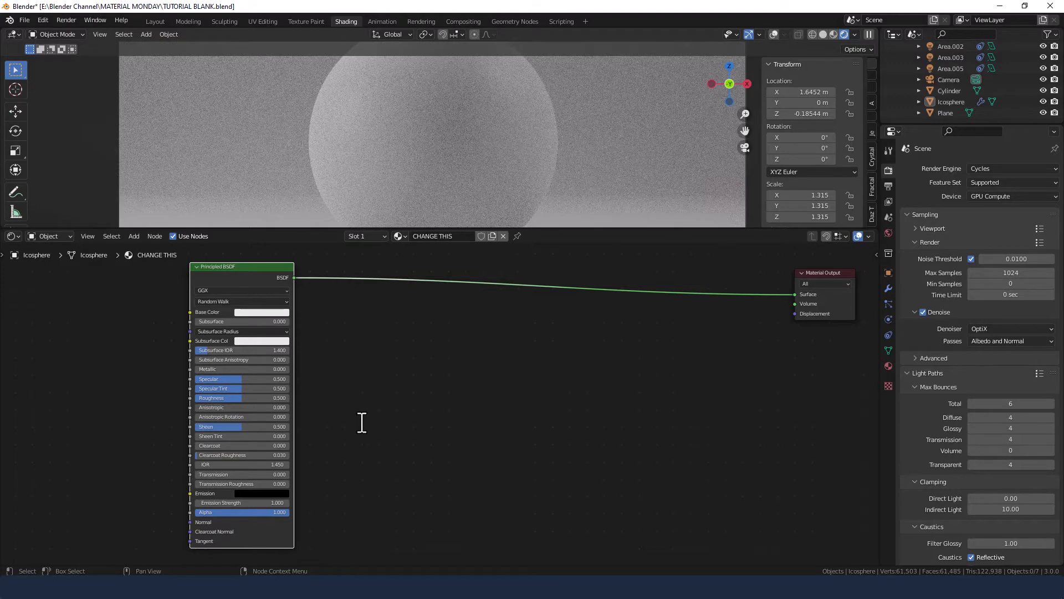
left_click(225, 436)
type(".5")
key("Tab")
type("1")
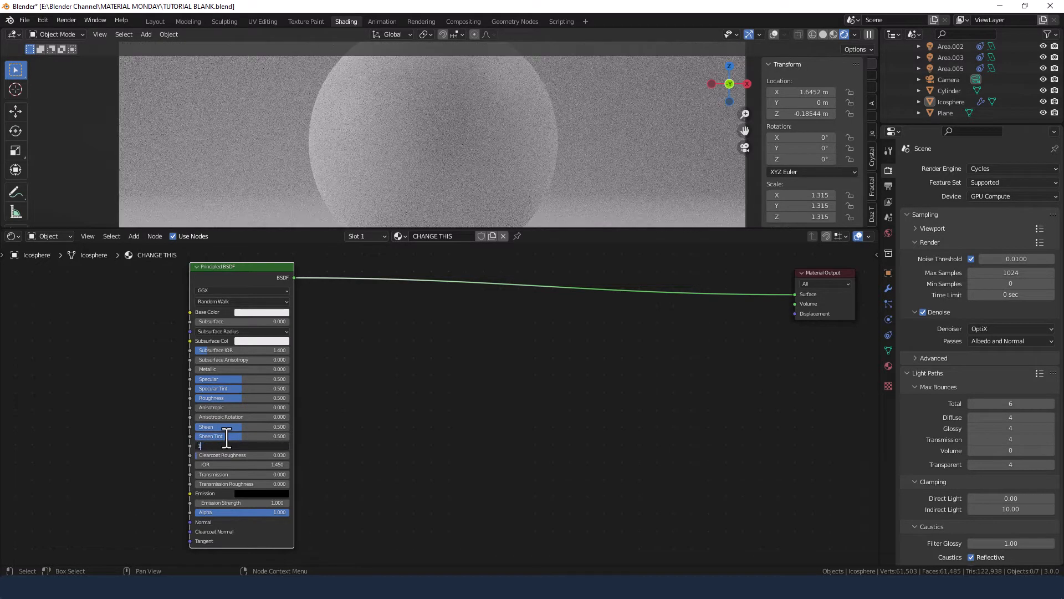
key("Return")
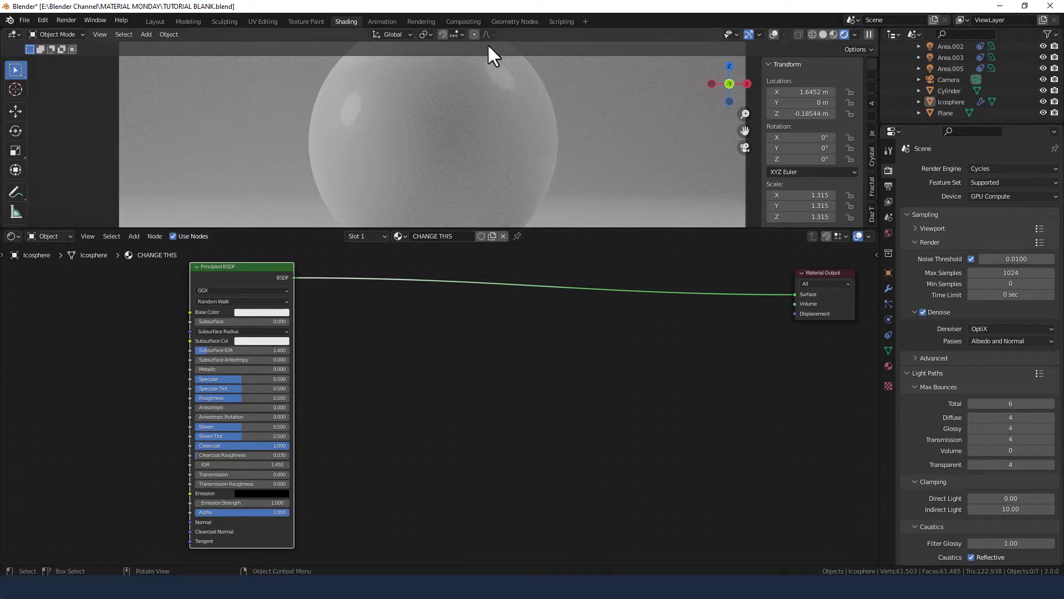
Add a Noise Texture node beside the Principled BSDF and connect its Fac output to the Material Output's Displacement
middle_click_drag(443, 115, 436, 144, "shift")
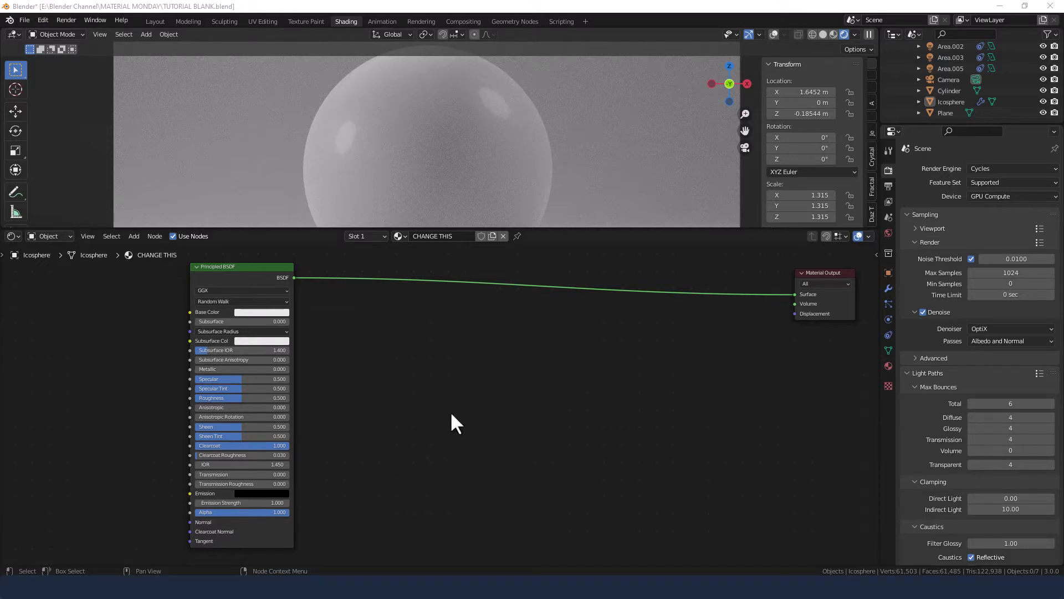
key("shift+a")
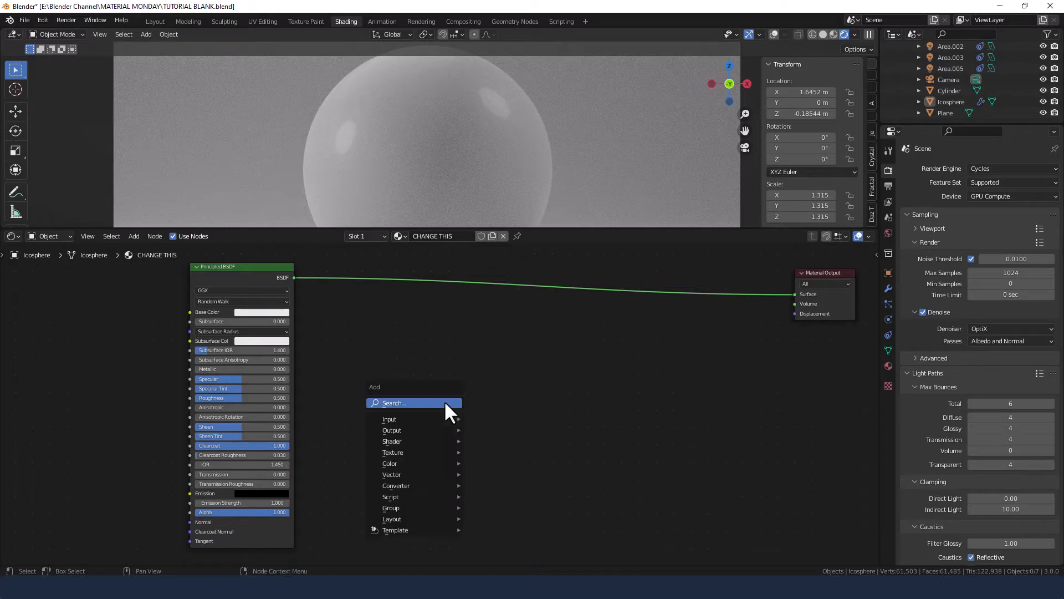
left_click(444, 400)
type("noise")
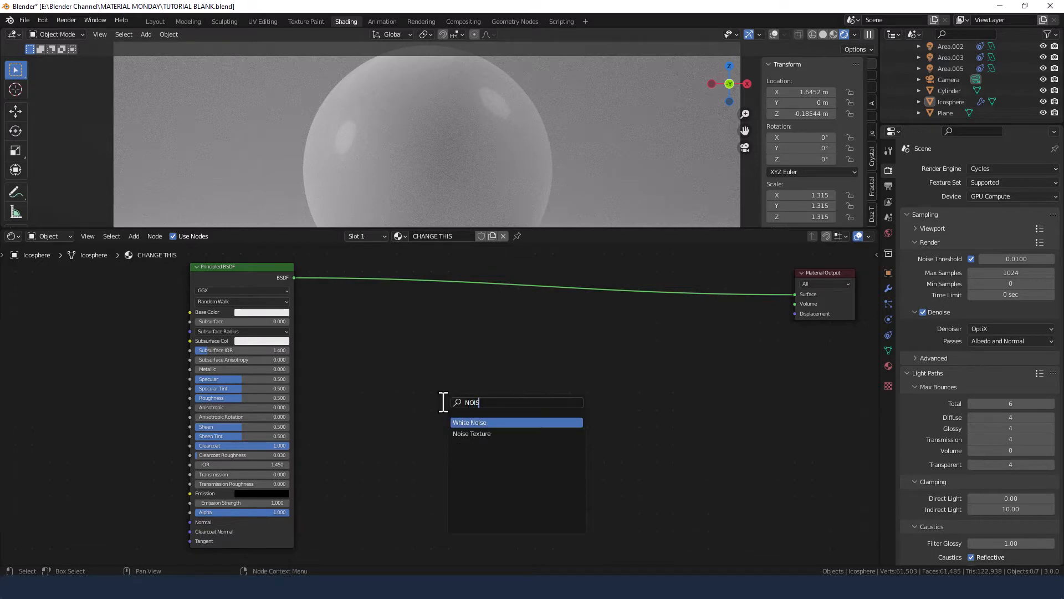
key("Down")
key("Return")
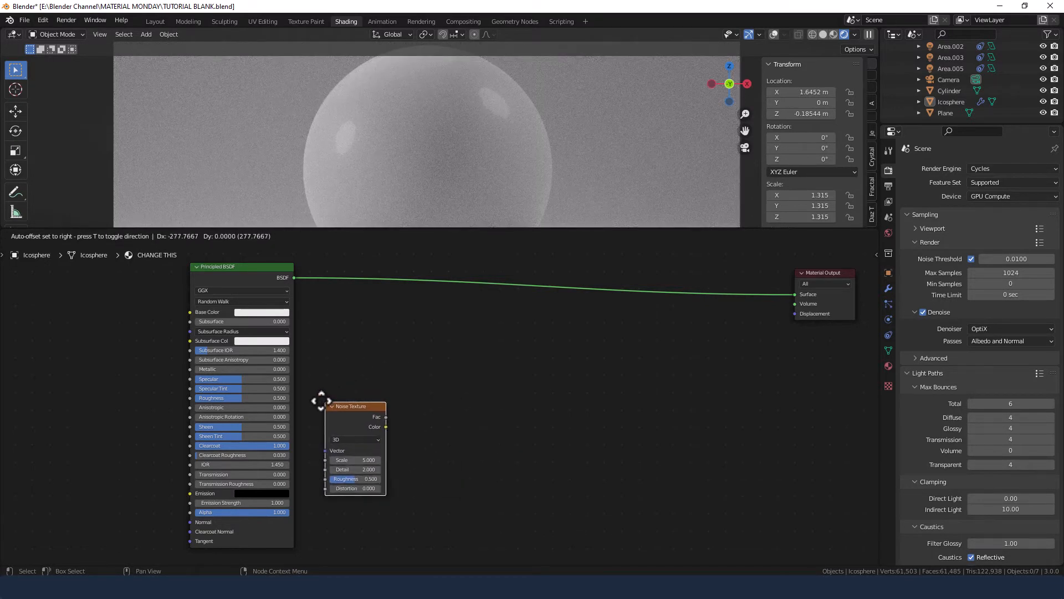
left_click(321, 401)
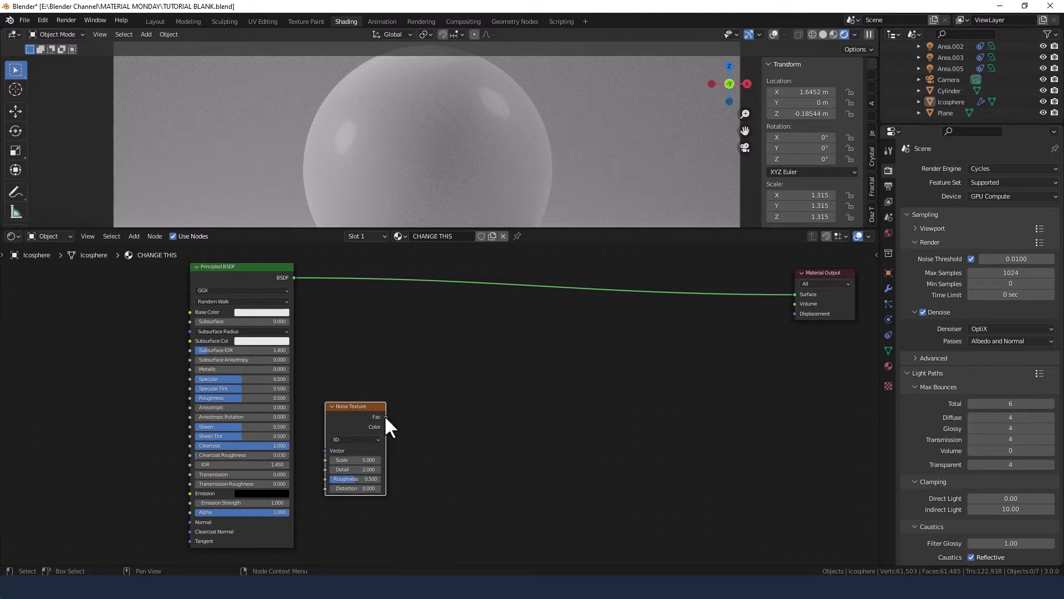
left_click_drag(386, 416, 796, 316)
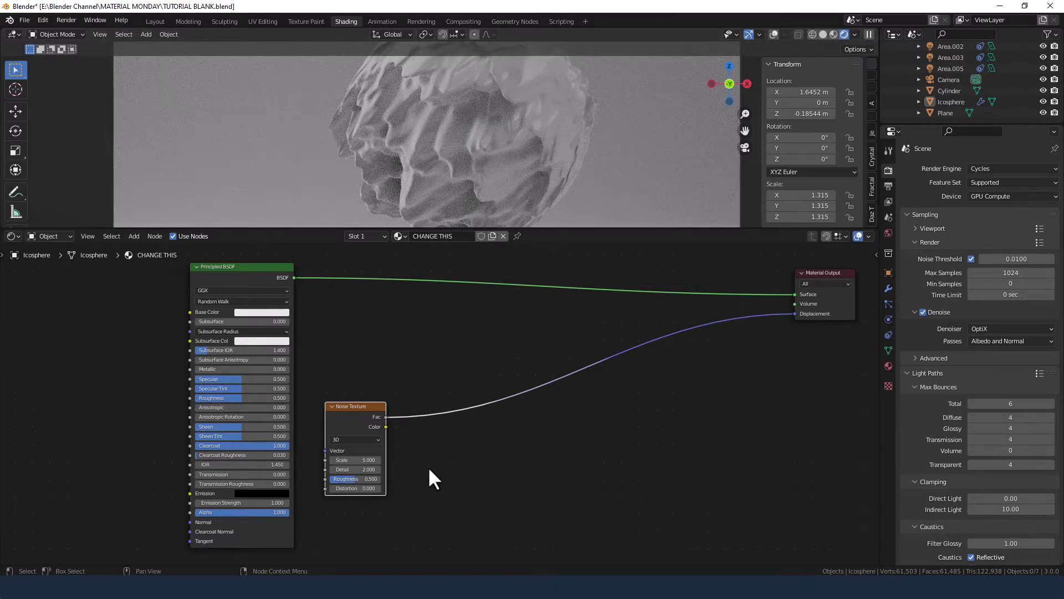
Set the Noise Texture's Scale to 9.5, Detail to 10, Roughness to 0.4 and Distortion to 0.05
left_click(355, 460)
type("9.5")
key("Tab")
type("10")
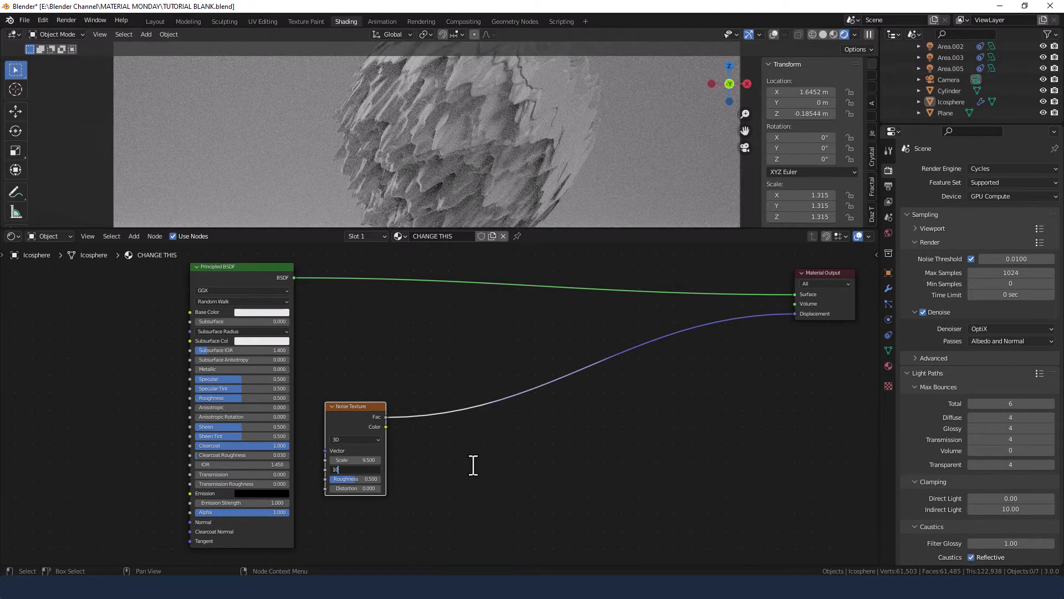
key("Tab")
type(".4")
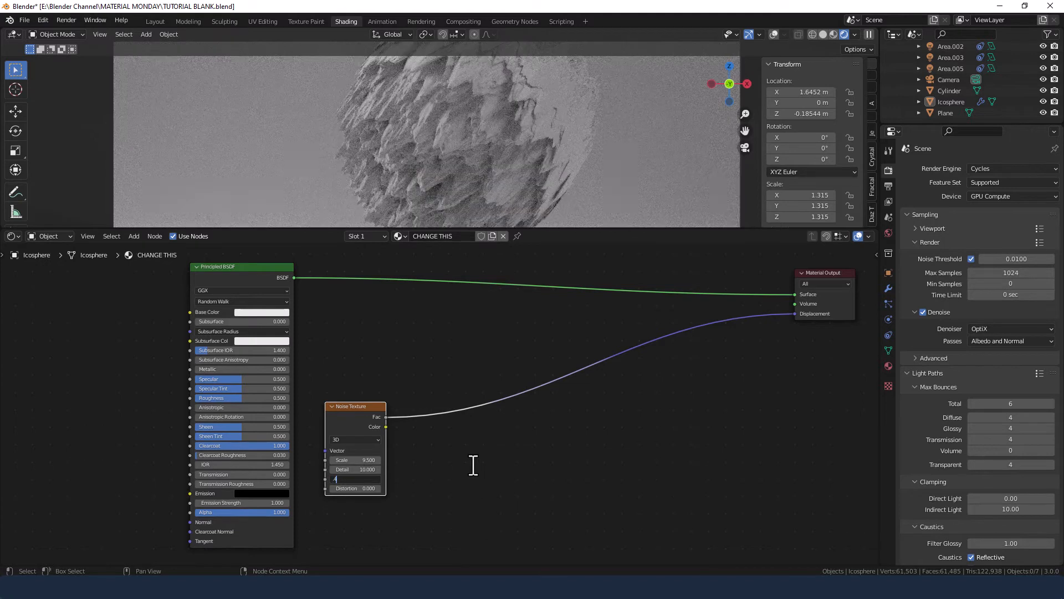
key("Tab")
type(".05")
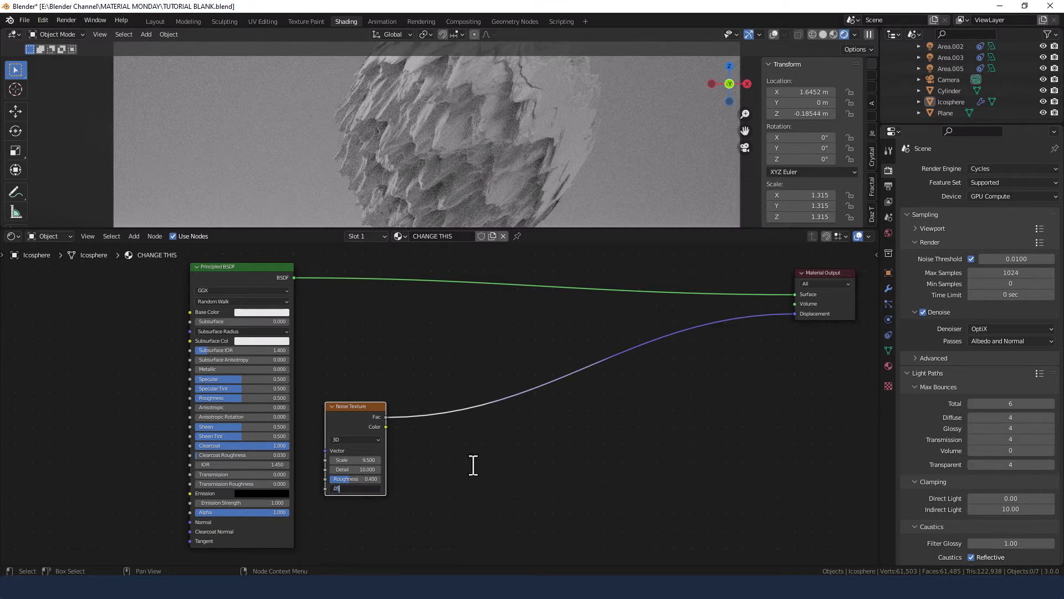
key("Return")
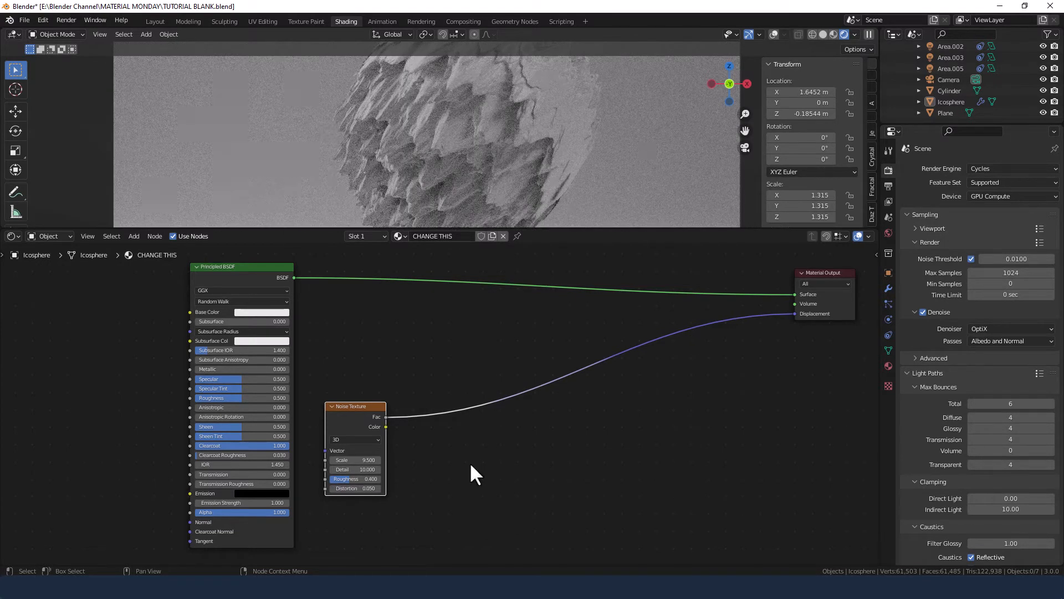
left_click(516, 462)
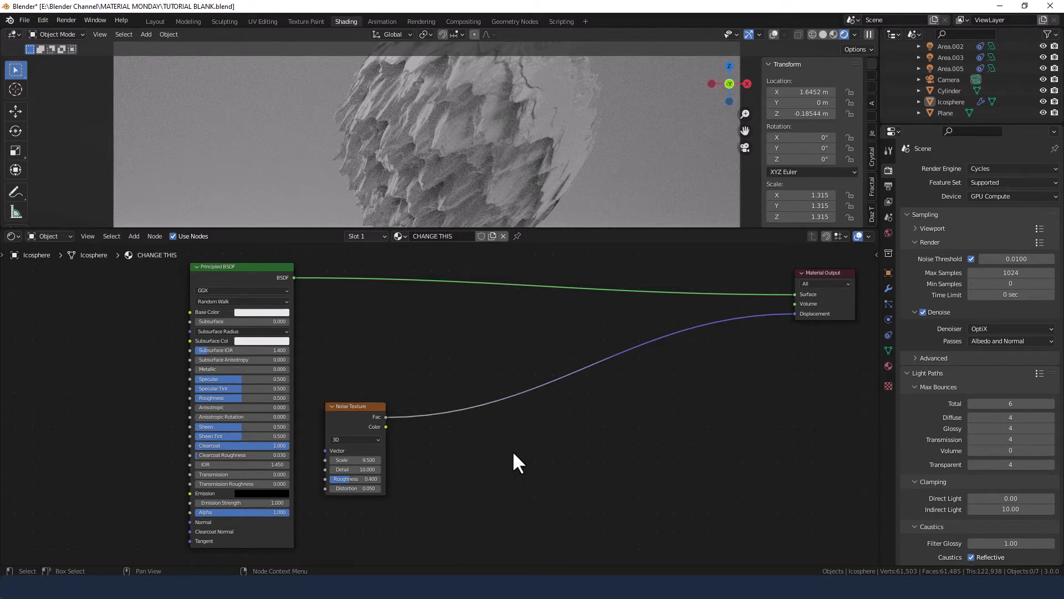
Insert a Displacement node on the link between the Noise Texture and the Material Output
key("shift+a")
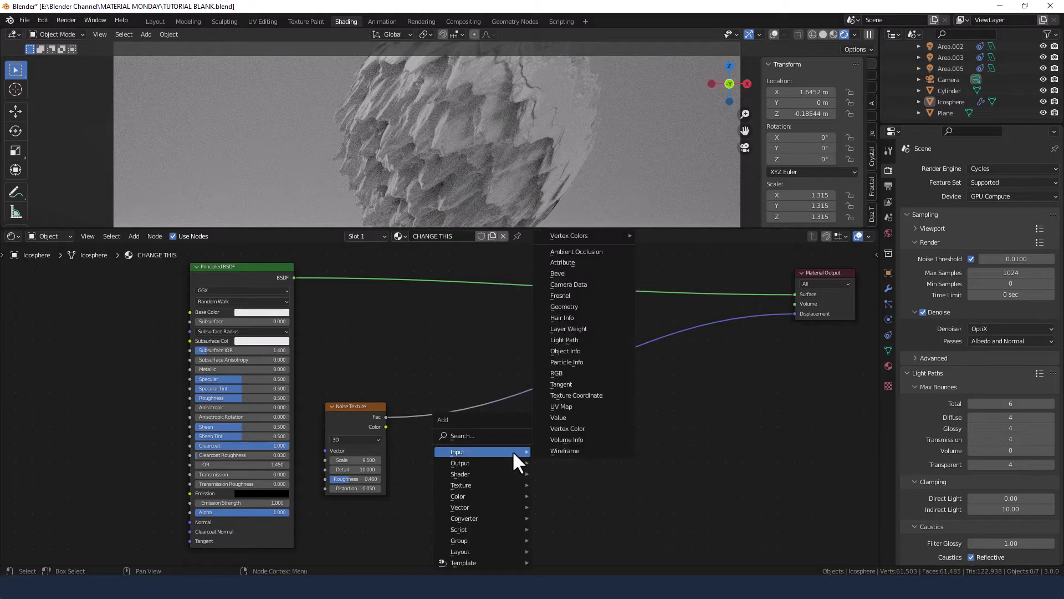
left_click(500, 436)
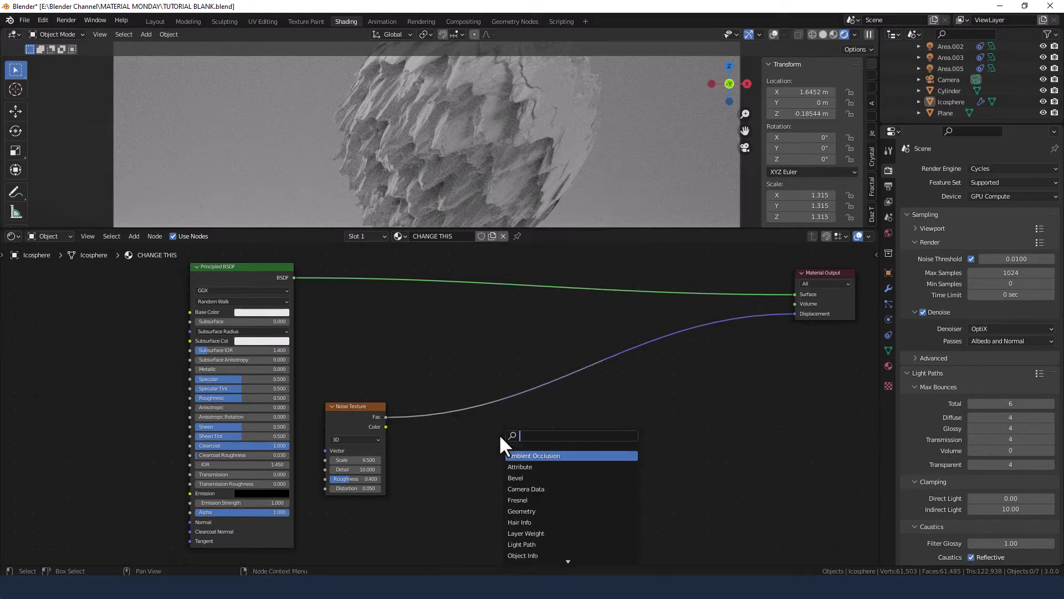
type("DISPL")
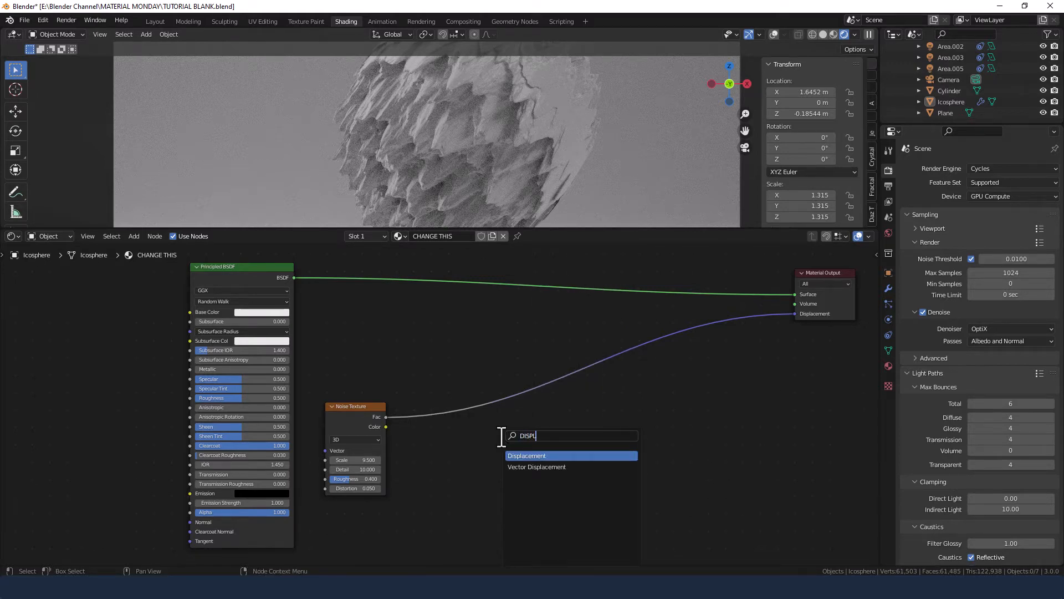
key("Return")
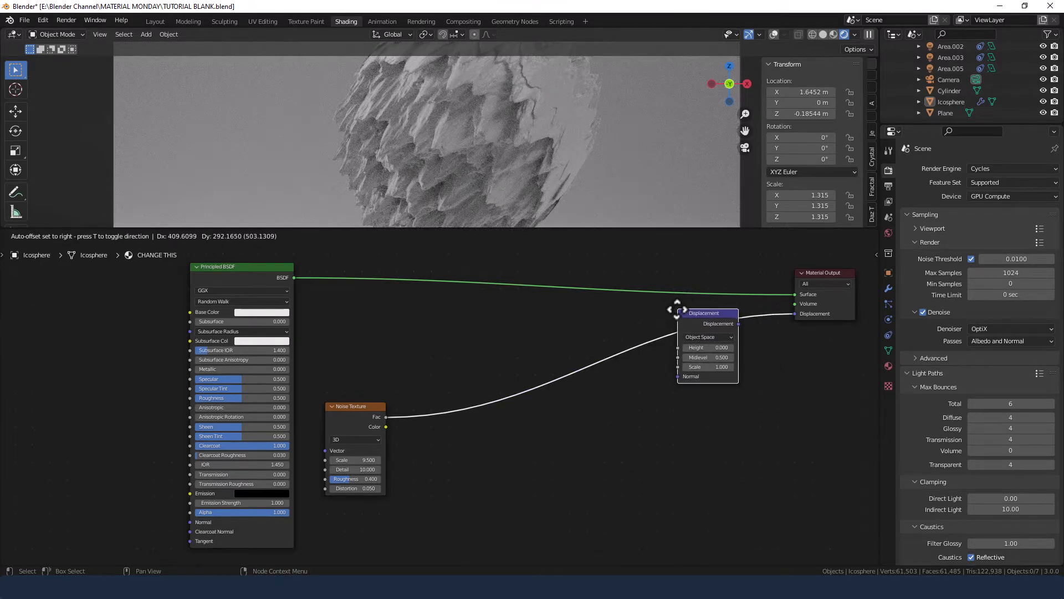
left_click(677, 309)
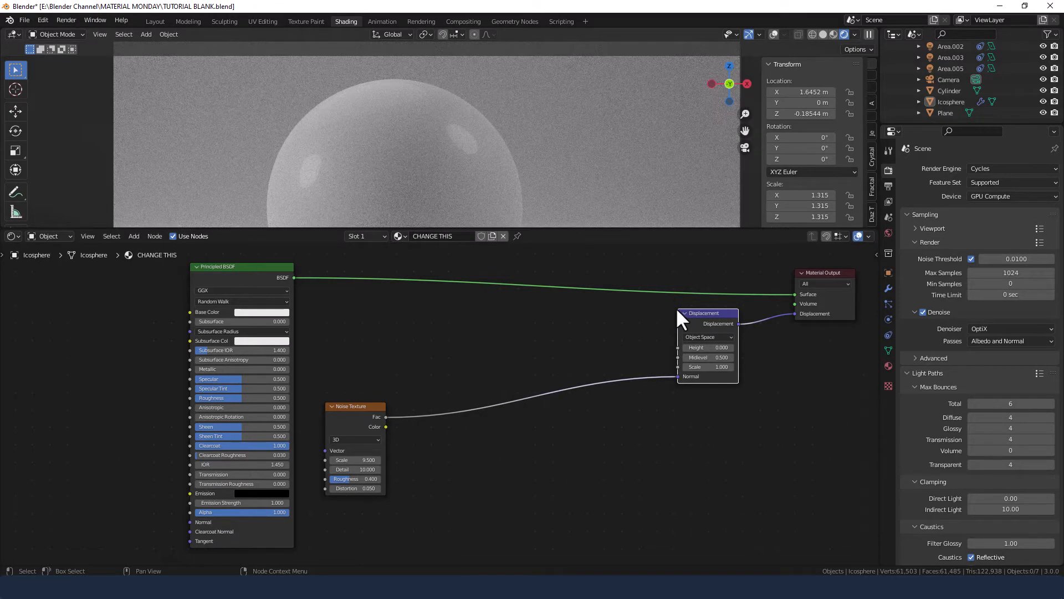
Insert a Math node between the Noise Texture and the Displacement node and set its operation to Maximum
scroll(387, 127, "down", 1)
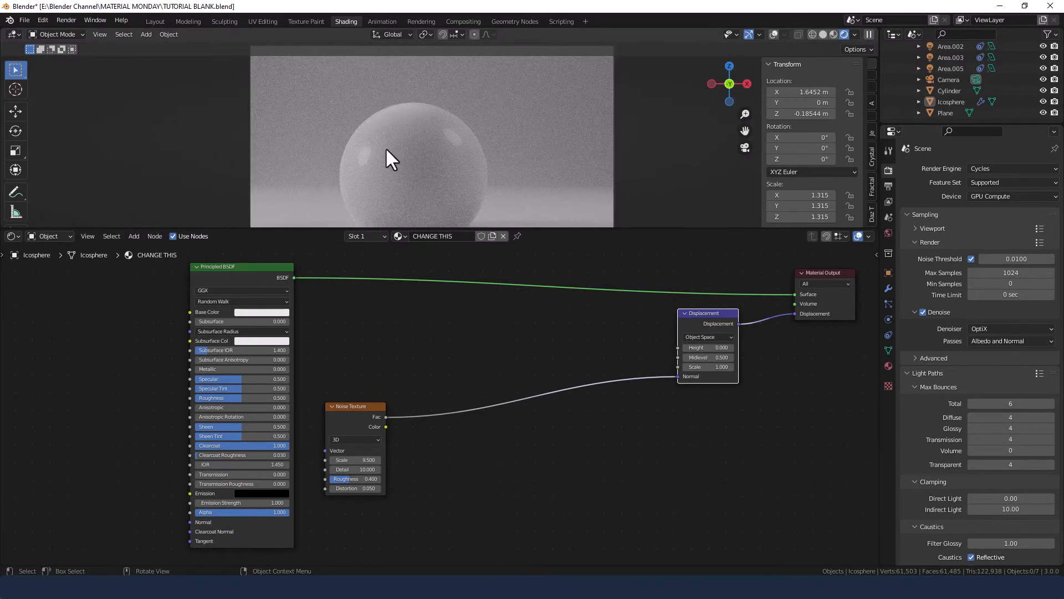
middle_click_drag(397, 164, 407, 148, "shift")
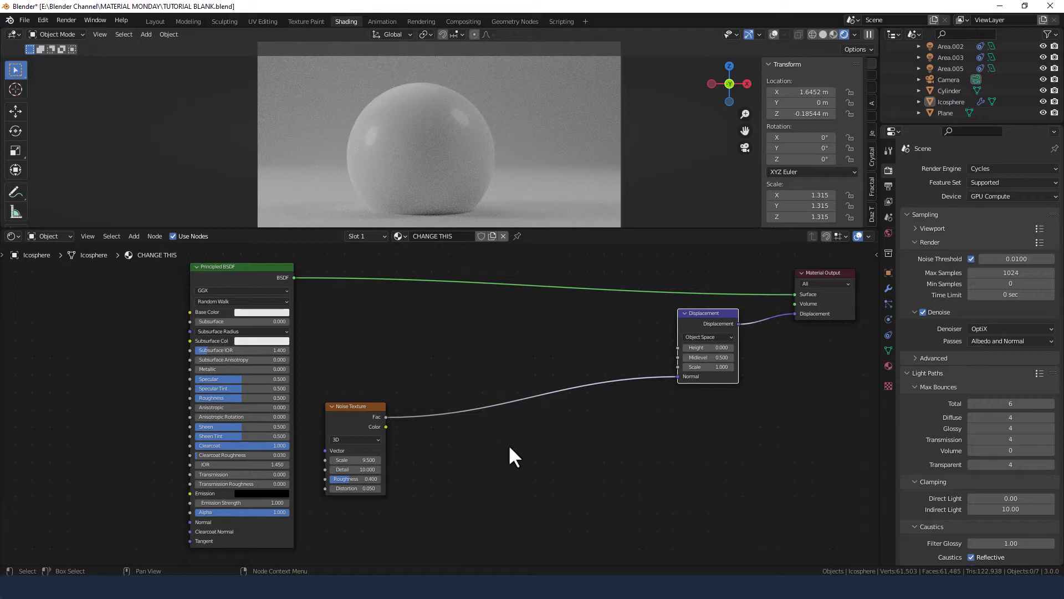
left_click(596, 467)
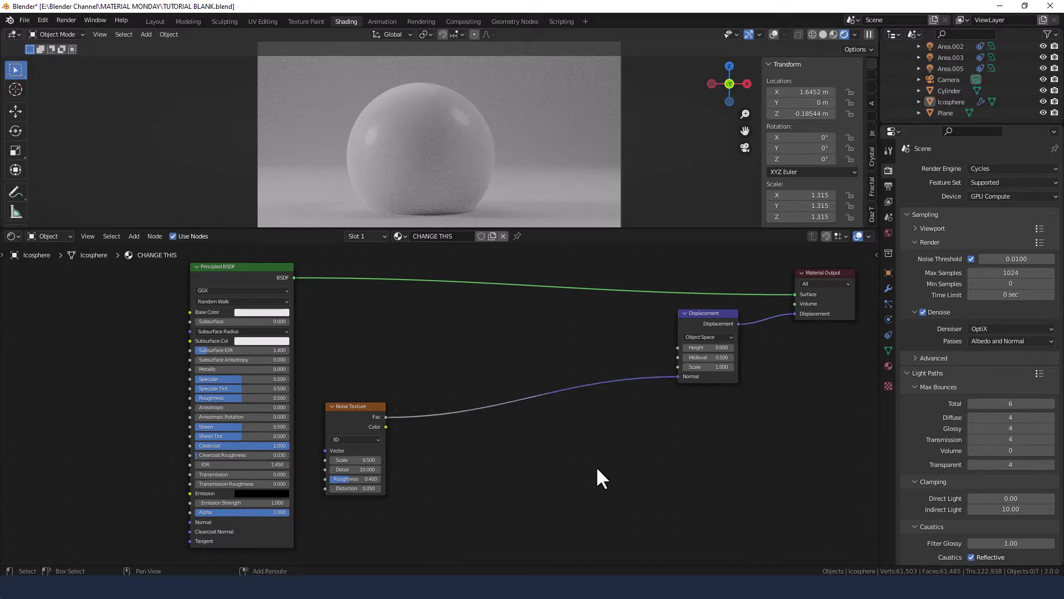
key("shift+a")
type("MATH")
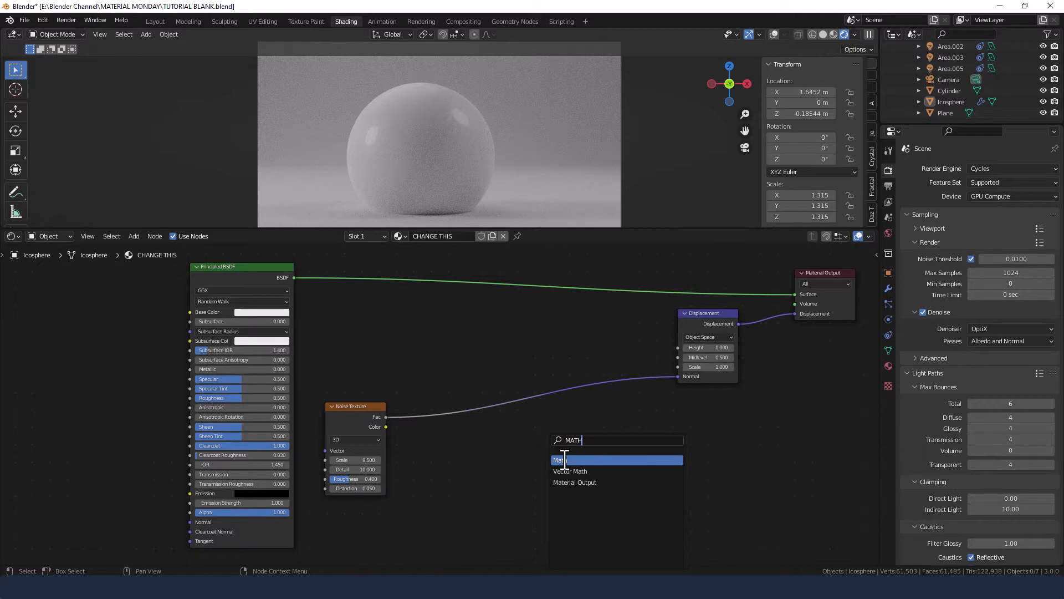
key("Return")
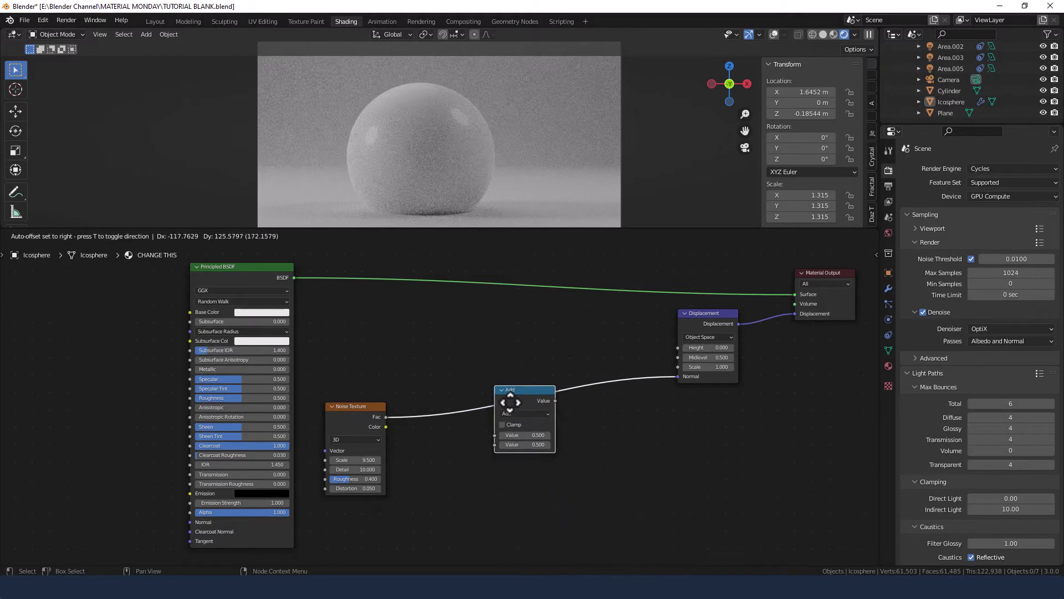
left_click(509, 399)
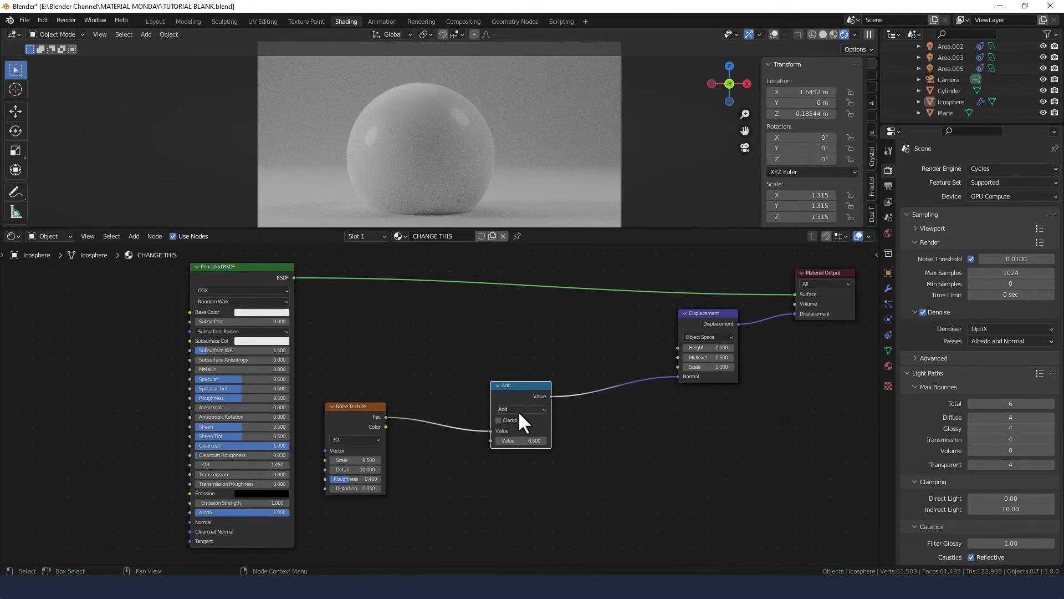
left_click(518, 410)
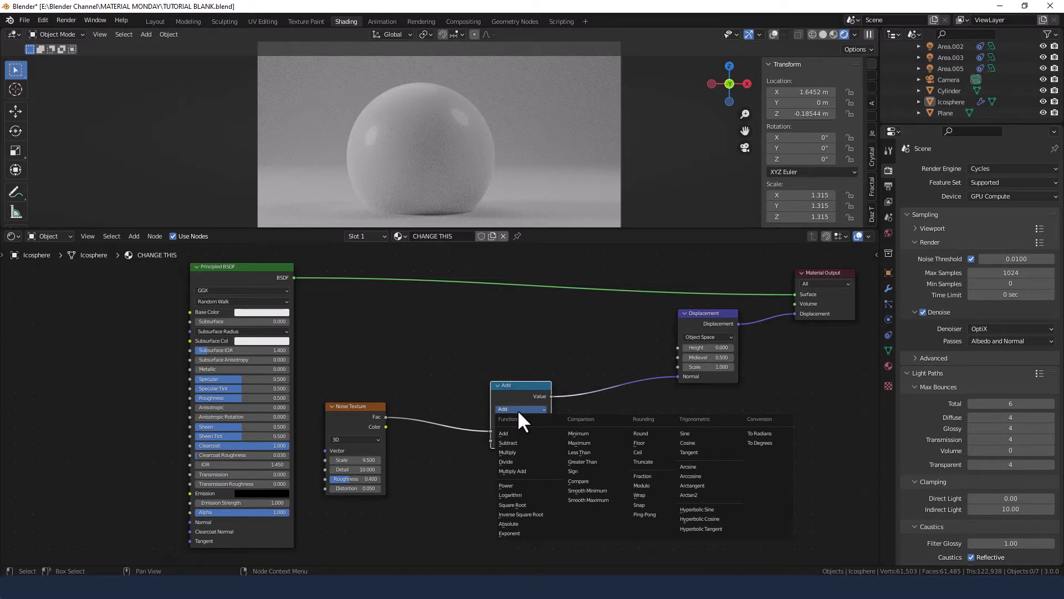
left_click(587, 441)
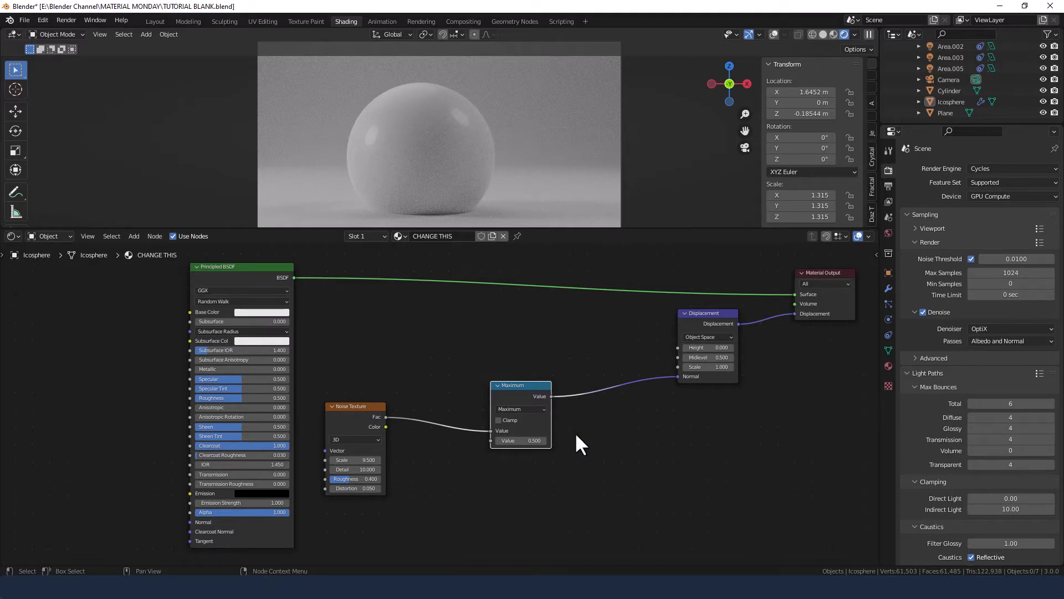
Set the Displacement node's Scale to -0.035
left_click(714, 367)
key("BackSpace")
type("-0.035")
key("Return")
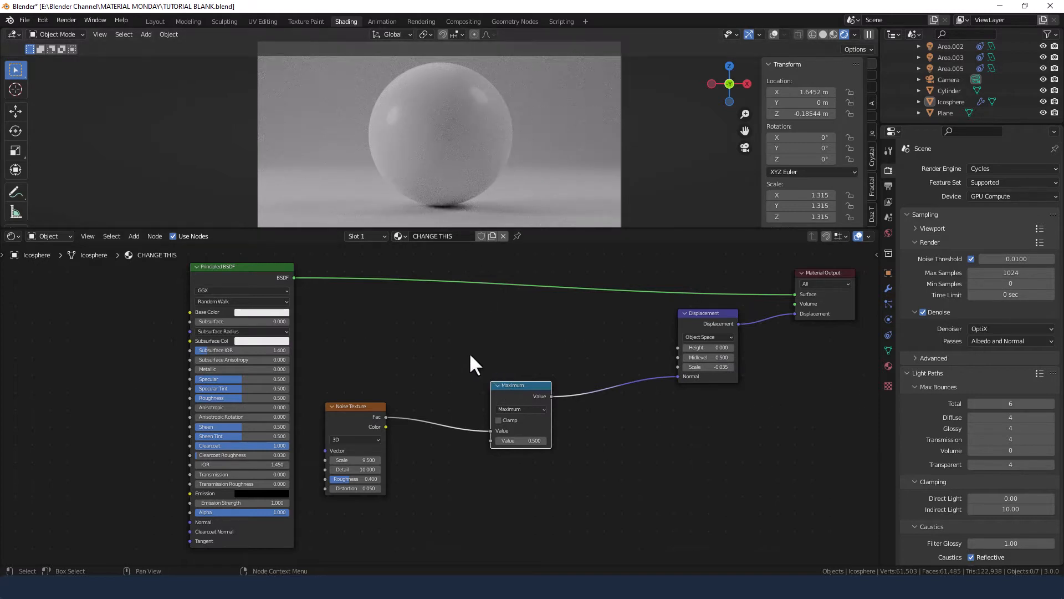
Move the Noise Texture and Maximum nodes together, closer to the Displacement node
left_click(437, 365)
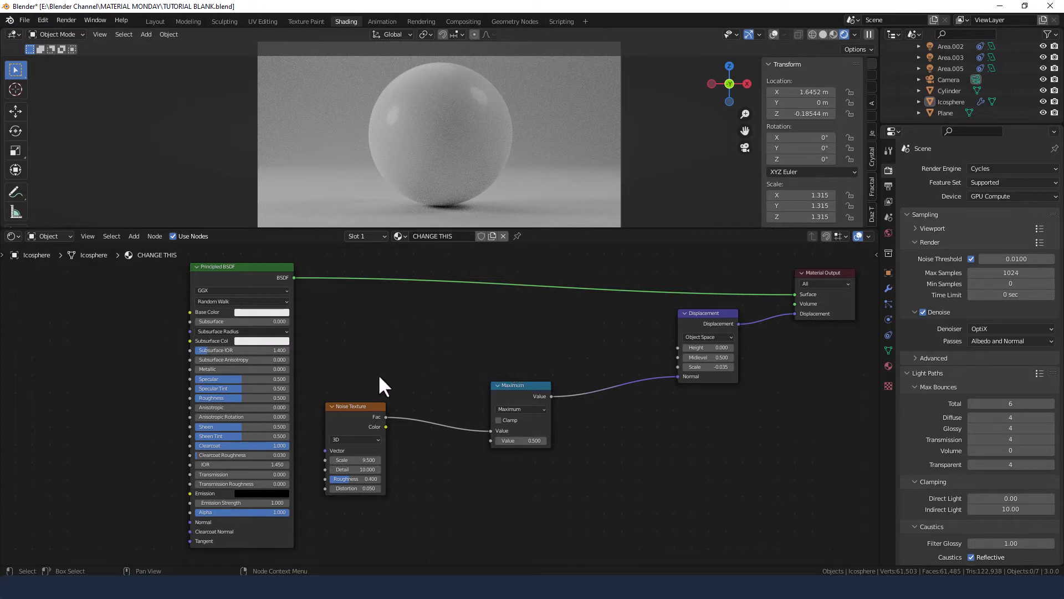
left_click_drag(366, 406, 438, 403)
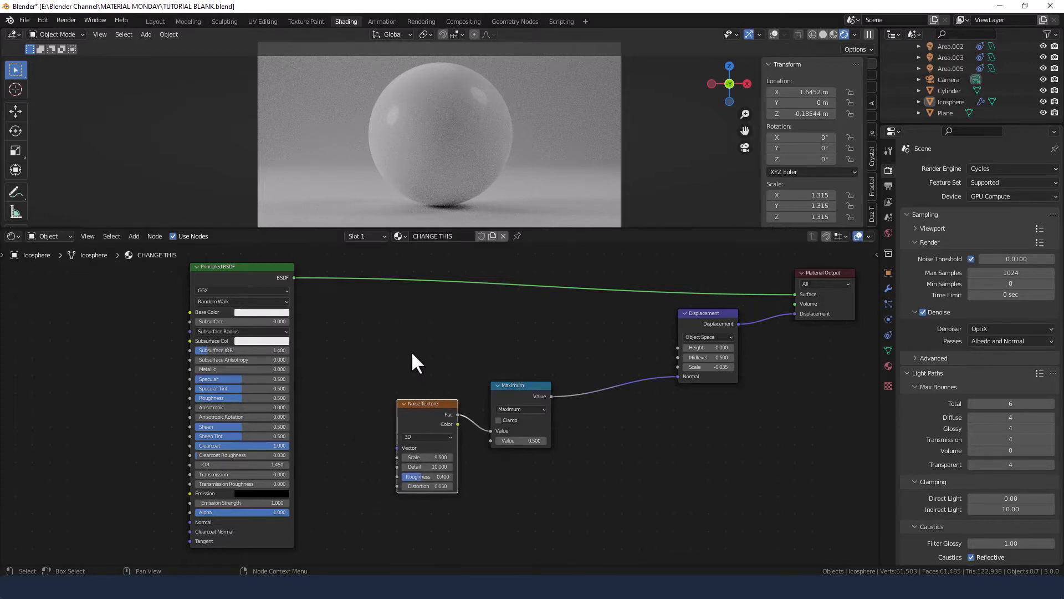
left_click_drag(411, 350, 621, 390, "shift")
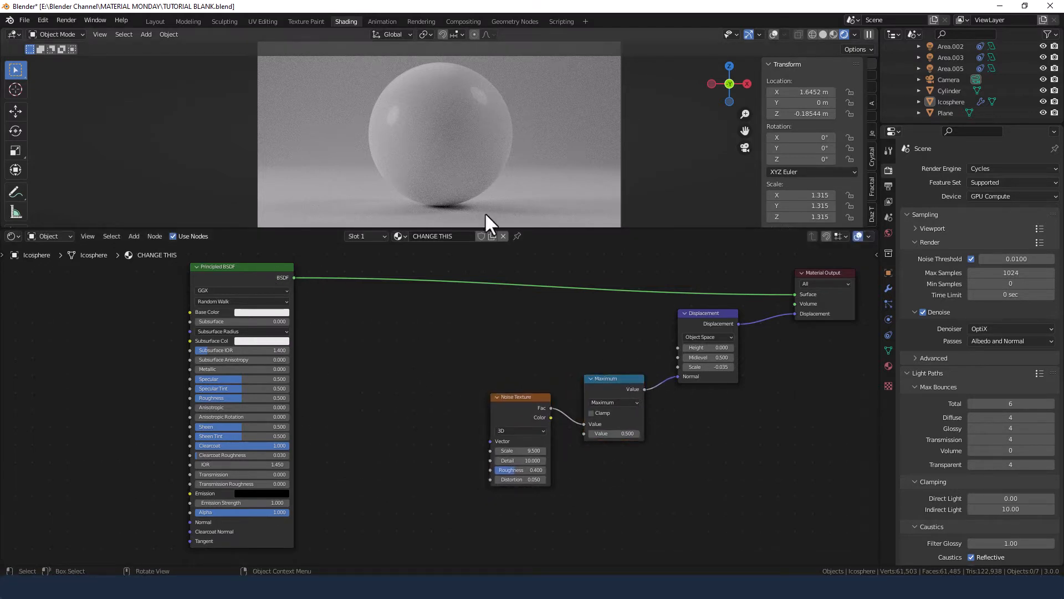
Duplicate the Principled BSDF node and place the copy beside and slightly below the original
left_click(268, 271)
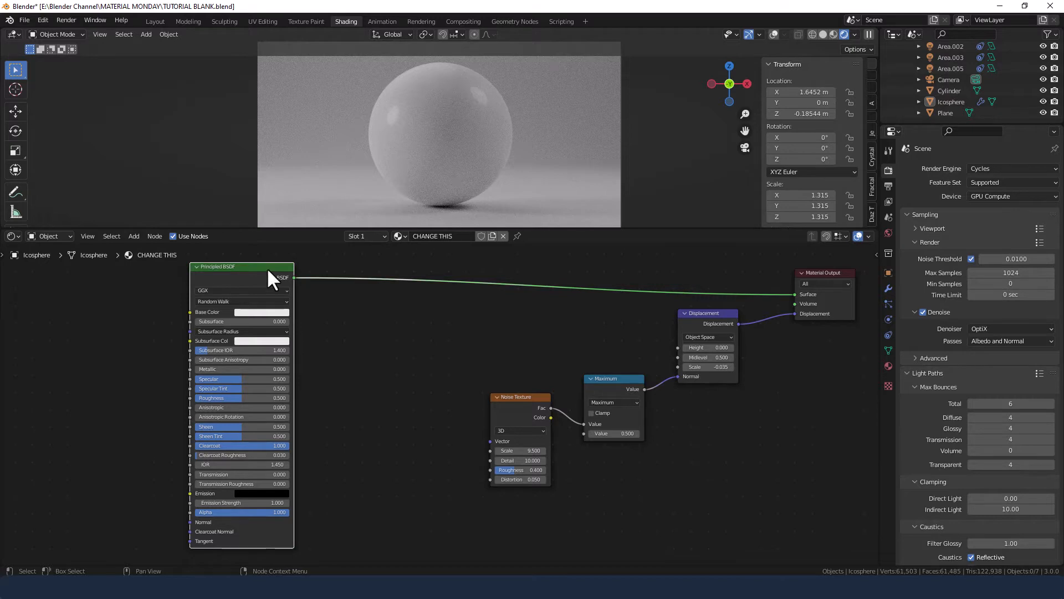
key("shift+d")
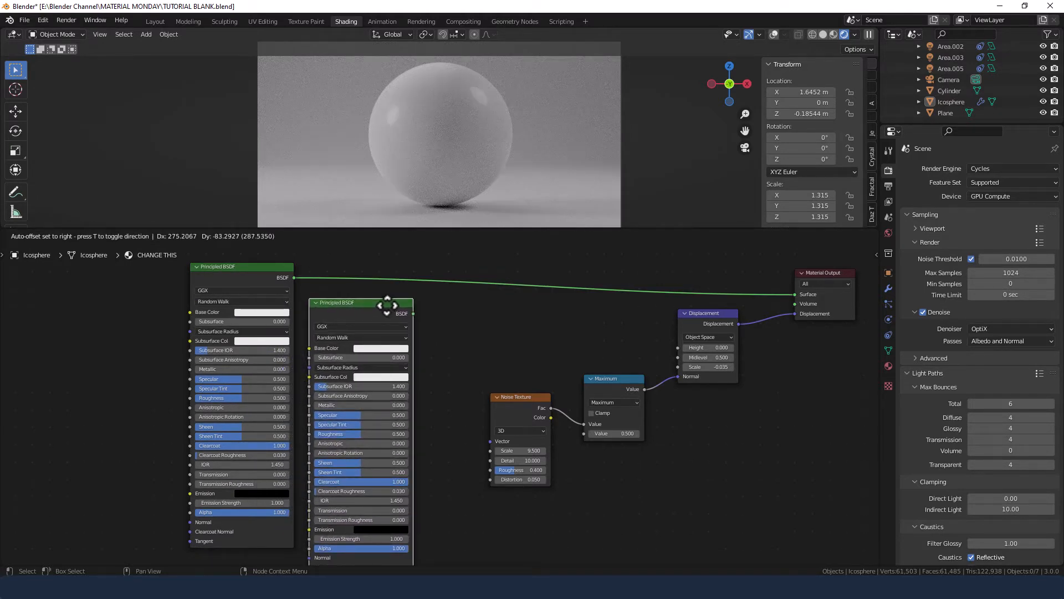
left_click(388, 305)
Insert a Mix Shader node before the Material Output's Surface and connect the duplicated Principled BSDF to its second Shader input
key("shift+a")
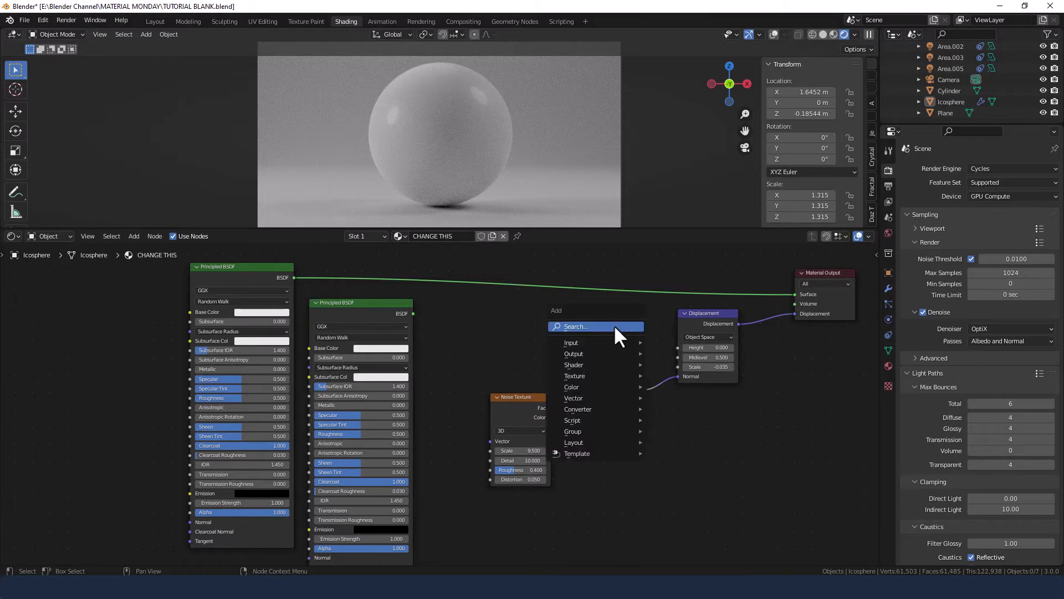
left_click(613, 325)
type("MIX")
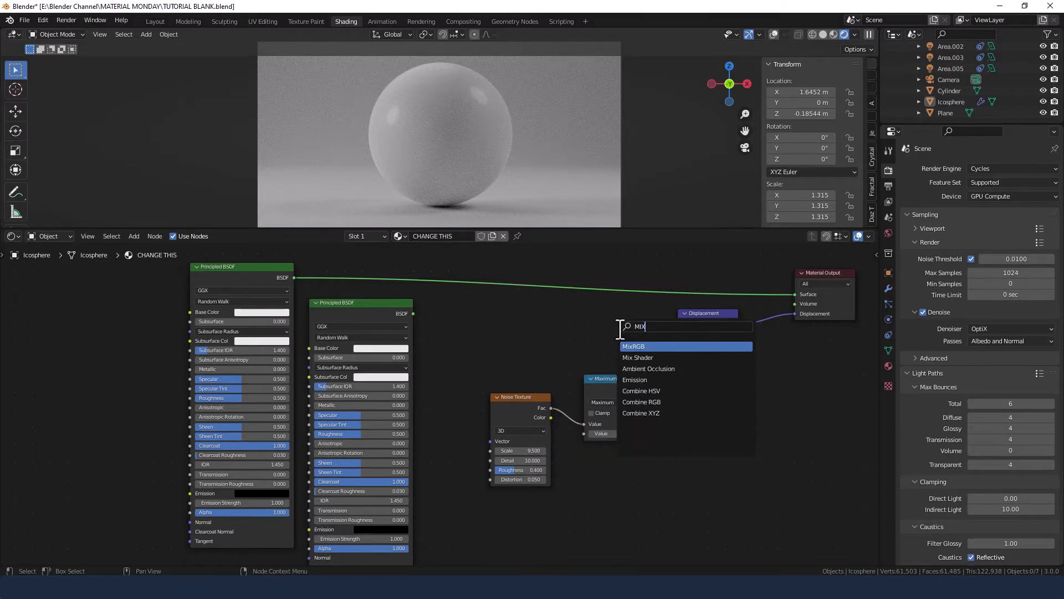
left_click(637, 358)
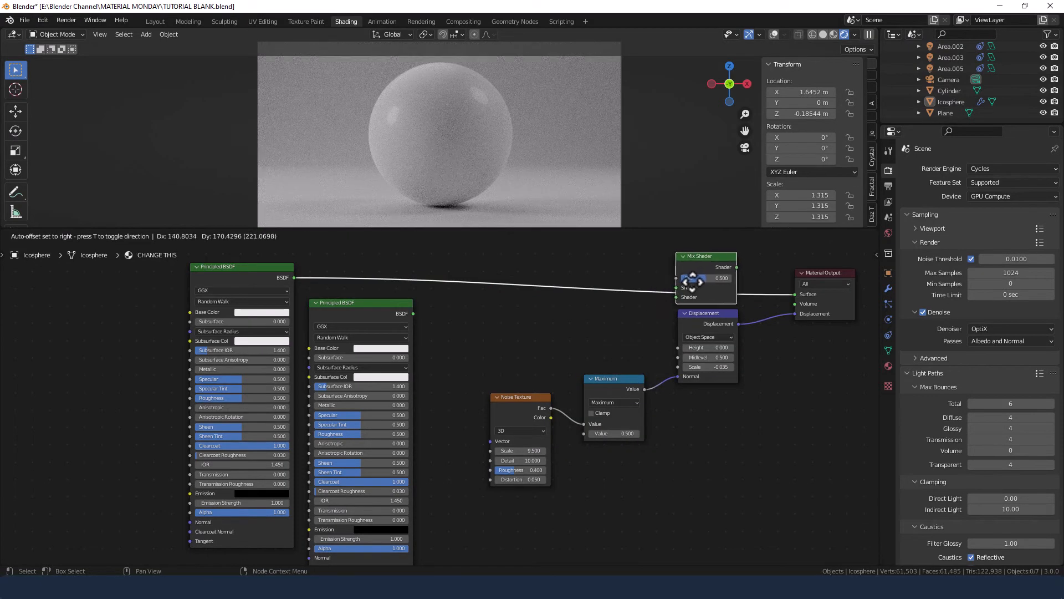
left_click(692, 279)
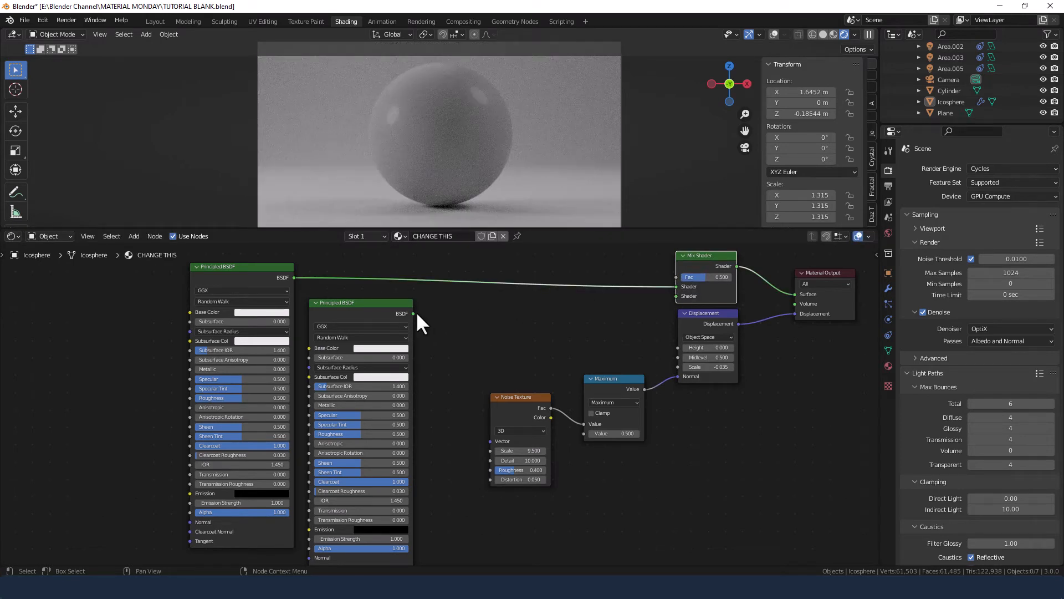
left_click_drag(414, 314, 673, 294)
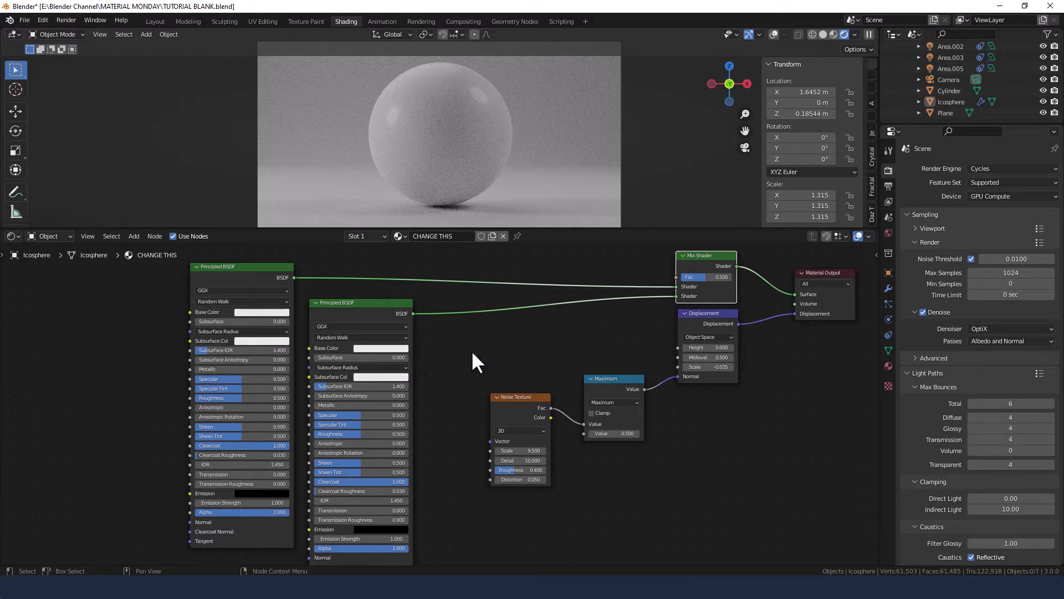
Set the Base Color of the original Principled BSDF to a saturated red
left_click(256, 312)
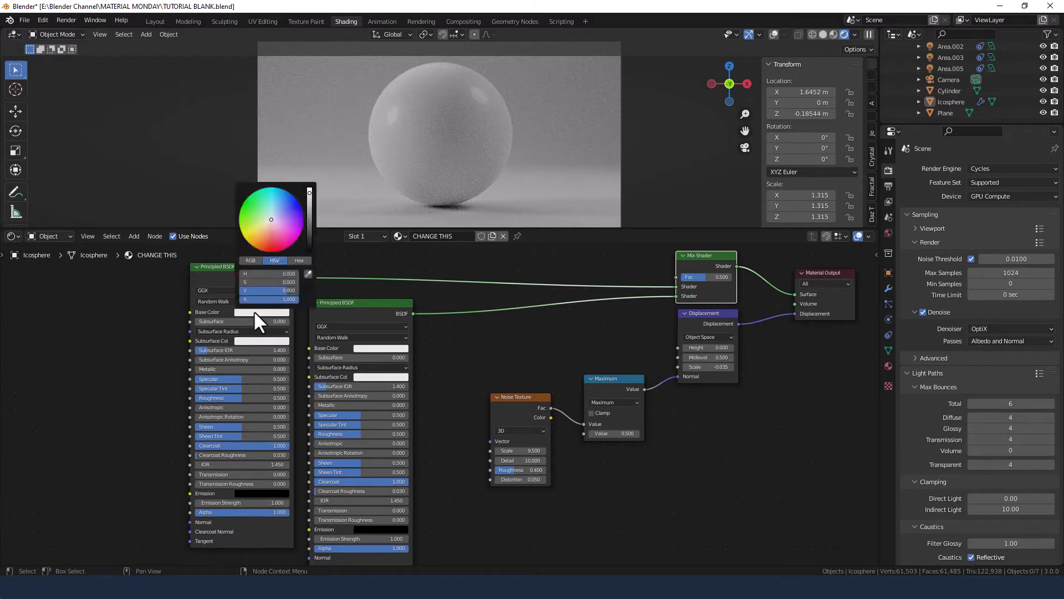
left_click_drag(248, 281, 300, 282)
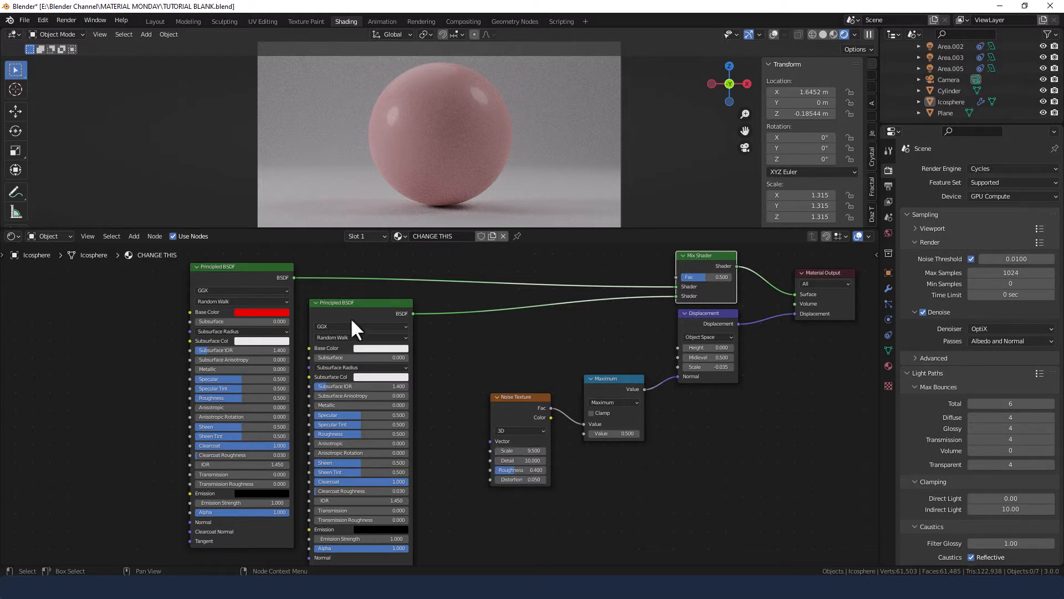
left_click(537, 338)
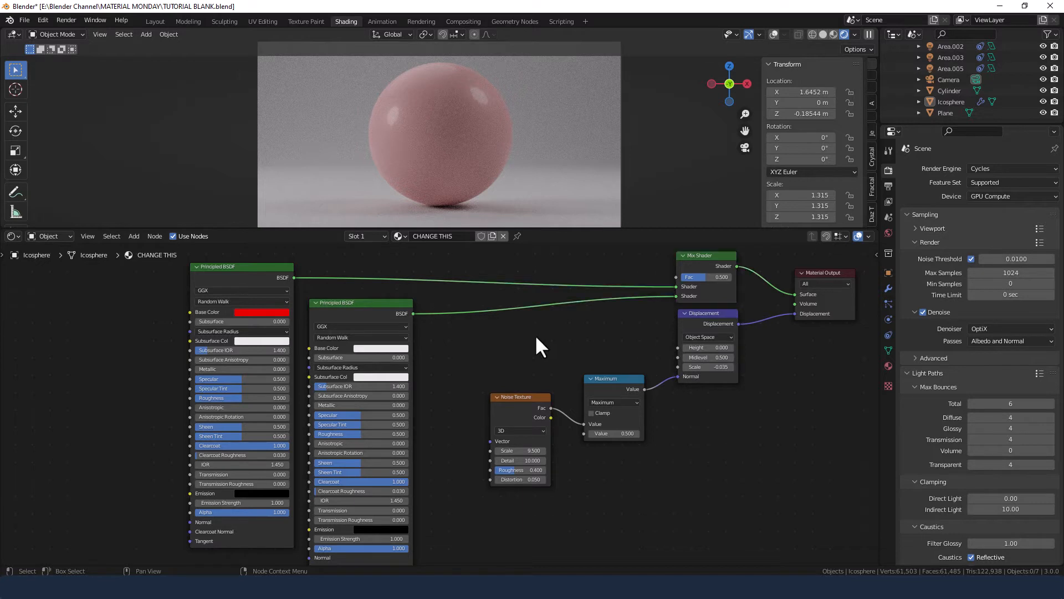
Add a Math node and place it just above the Noise Texture node
key("shift+a")
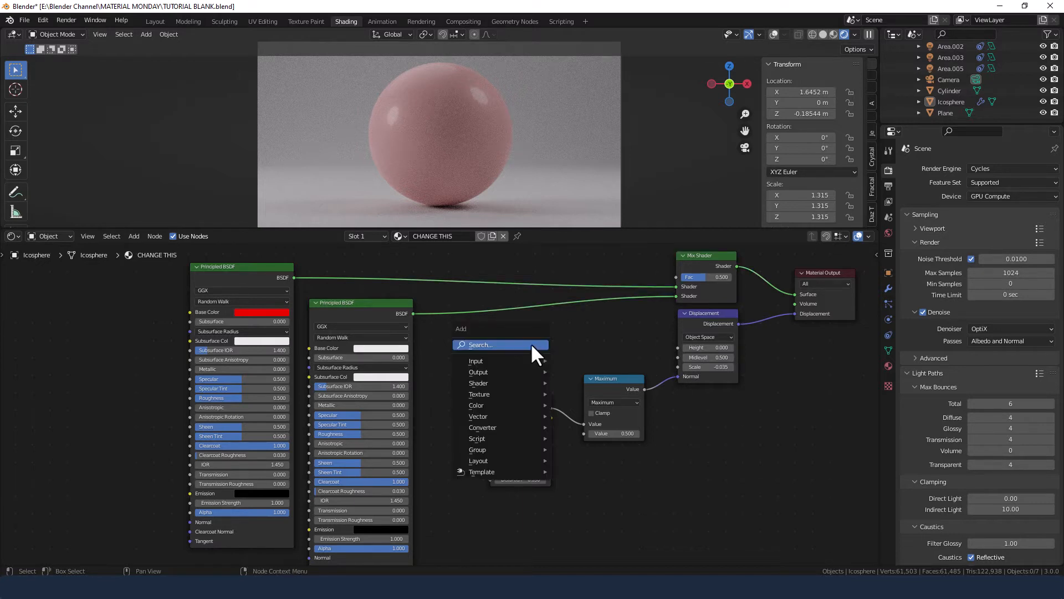
left_click(530, 343)
type("MATH")
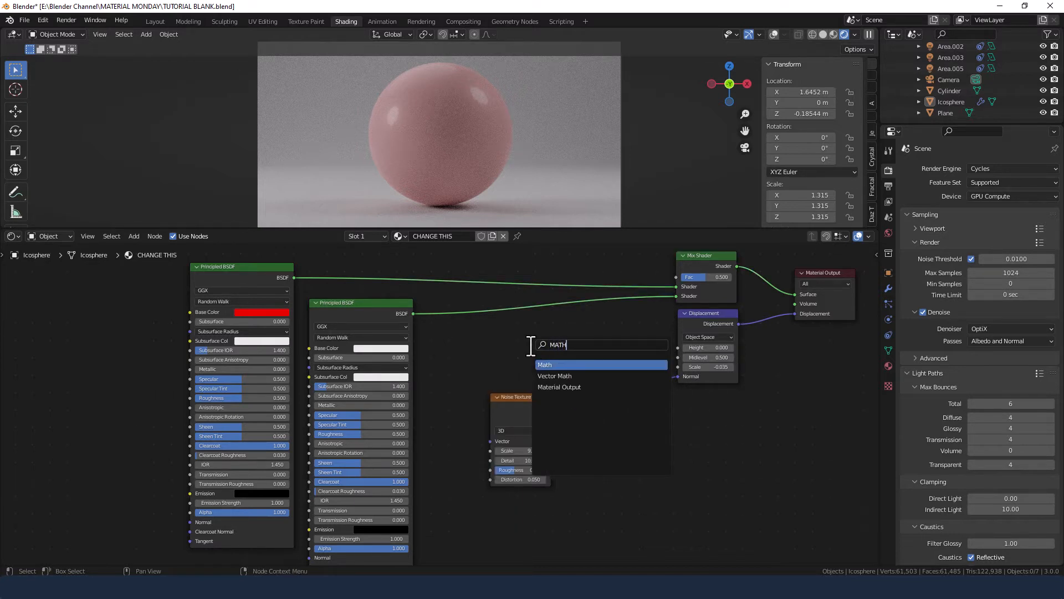
key("Return")
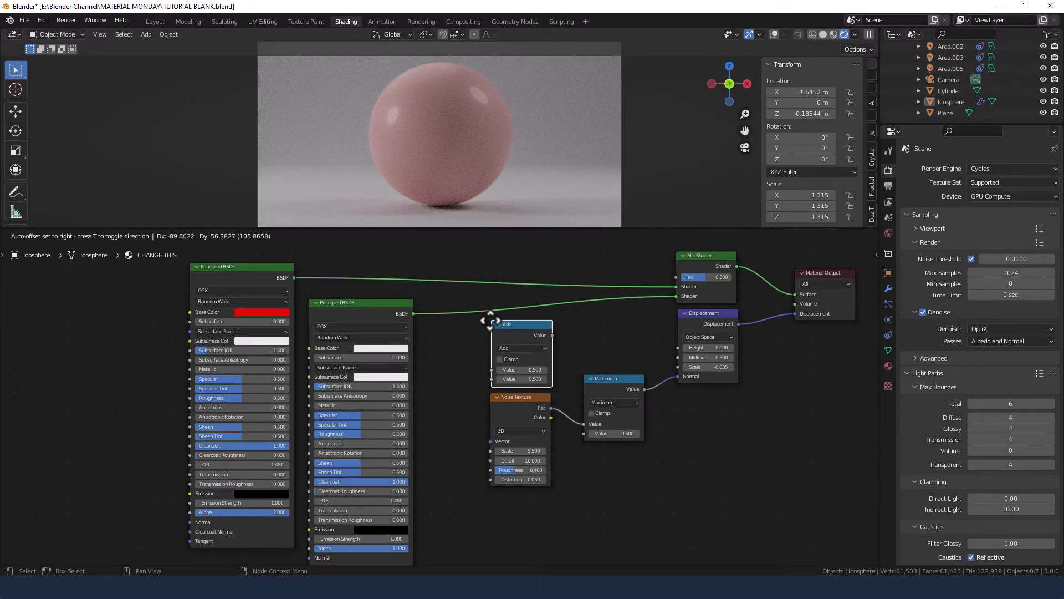
left_click(491, 321)
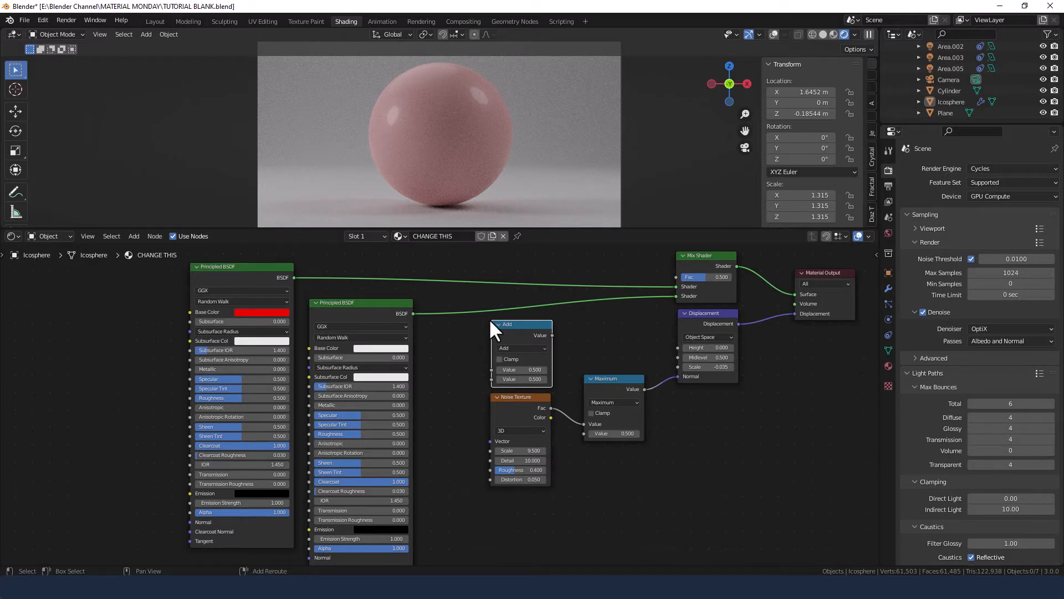
Duplicate the Add math node, place the copy above the Maximum node and set its operation to Greater Than
key("shift+d")
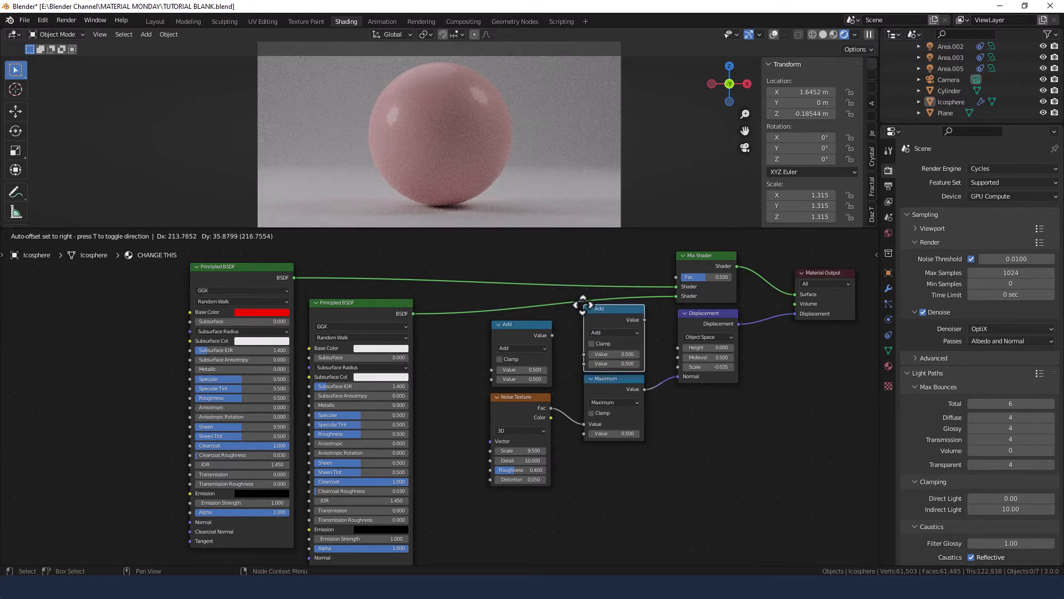
left_click(583, 304)
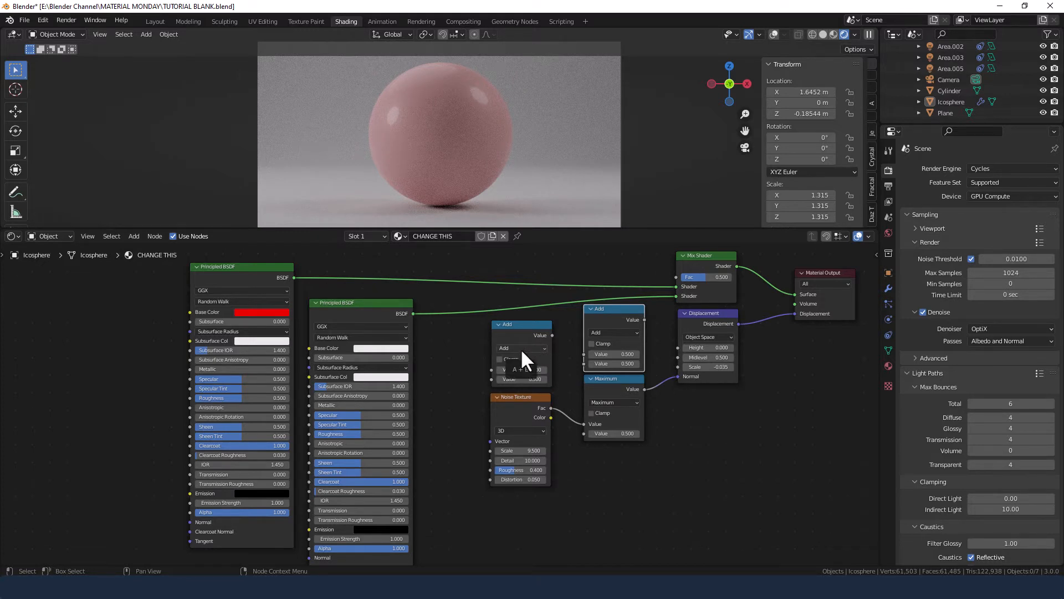
left_click(621, 333)
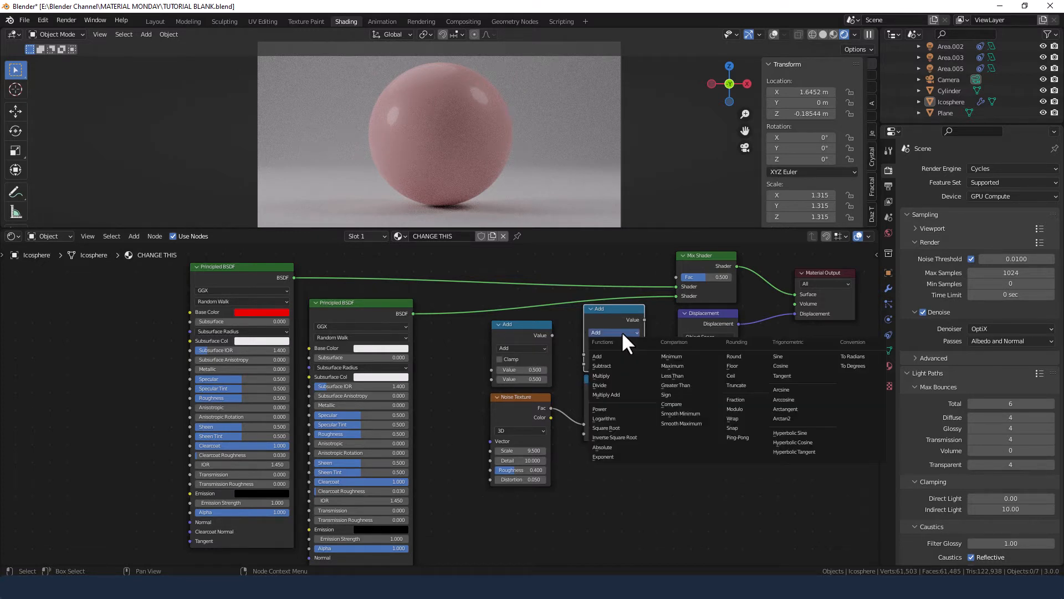
left_click(676, 385)
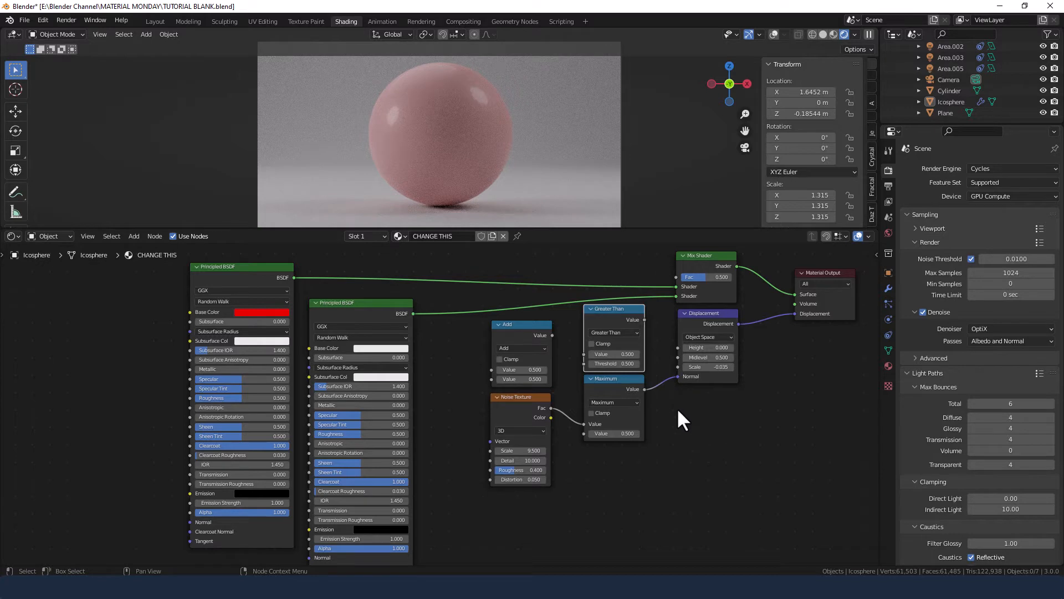
Add a Value node between the duplicated Principled BSDF and the Add node
key("shift+a")
left_click(681, 425)
type("VALUE")
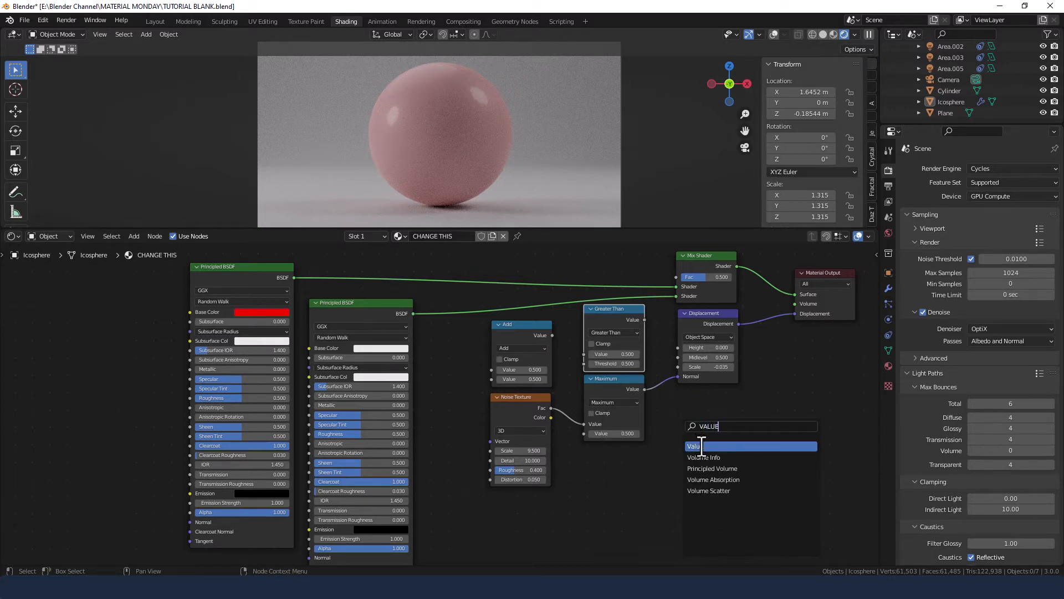
left_click(697, 446)
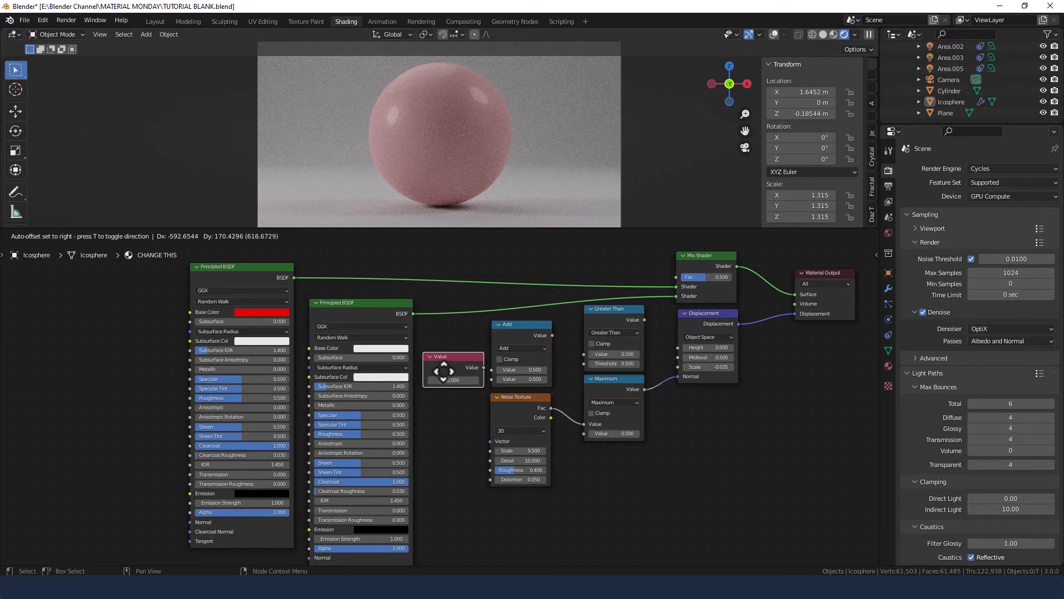
left_click(443, 371)
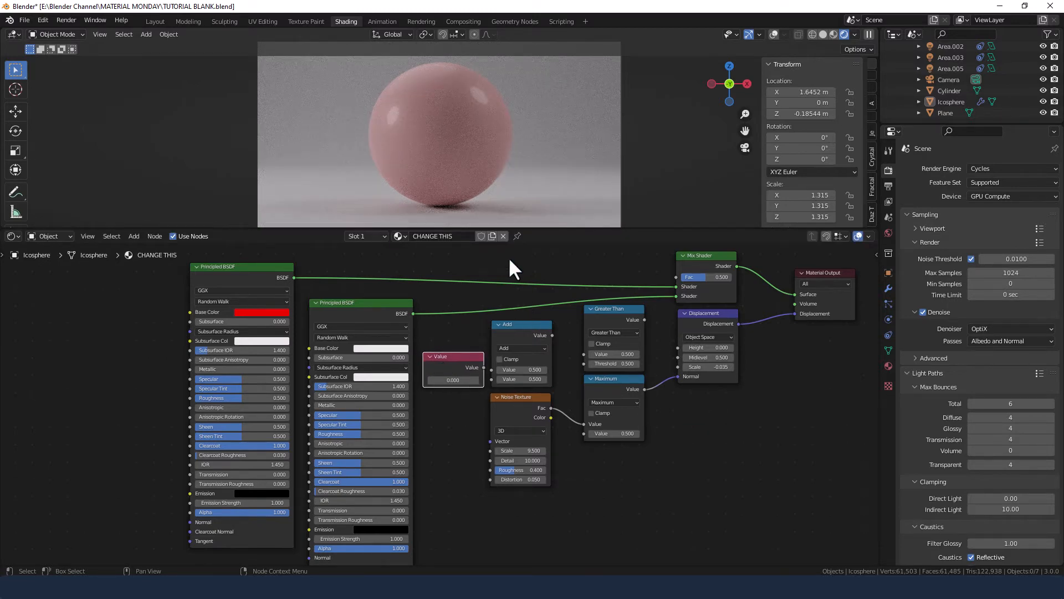
Shift the texture, math, displacement, mix and output nodes away from the Principled BSDFs and reposition the Value node in the gap
left_click_drag(508, 258, 864, 566)
left_click_drag(520, 330, 565, 328)
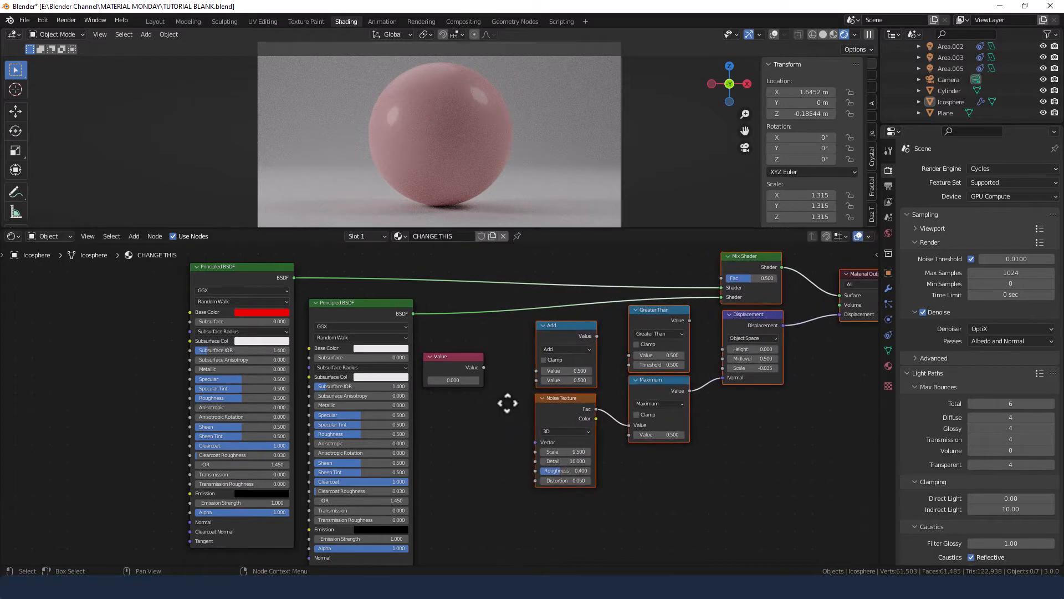
middle_click_drag(507, 404, 414, 397)
left_click_drag(370, 355, 395, 362)
left_click(396, 434)
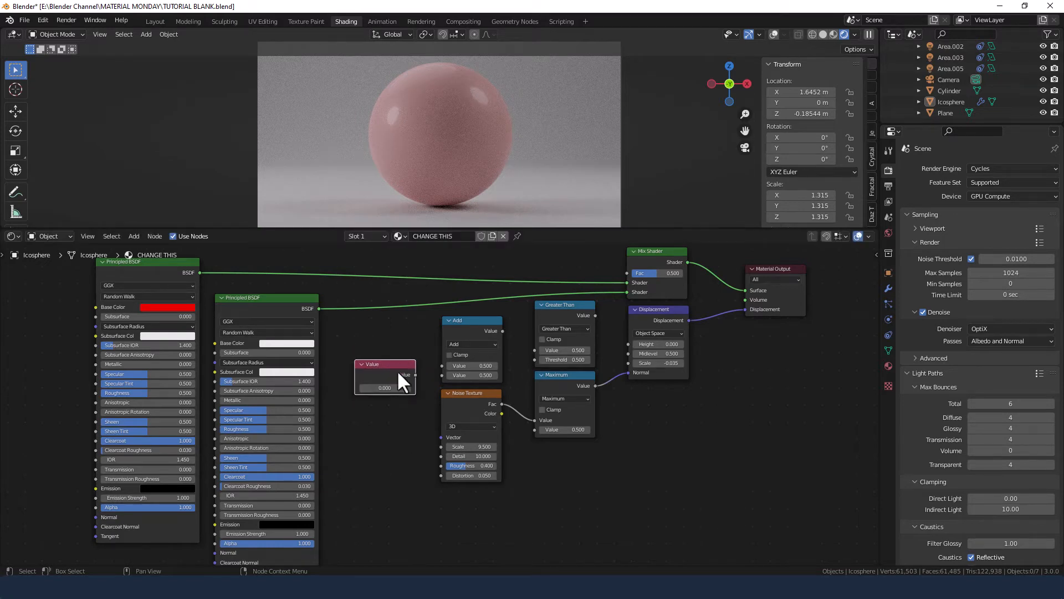
Set the Value node to 0.557
scroll(375, 390, "up", 1)
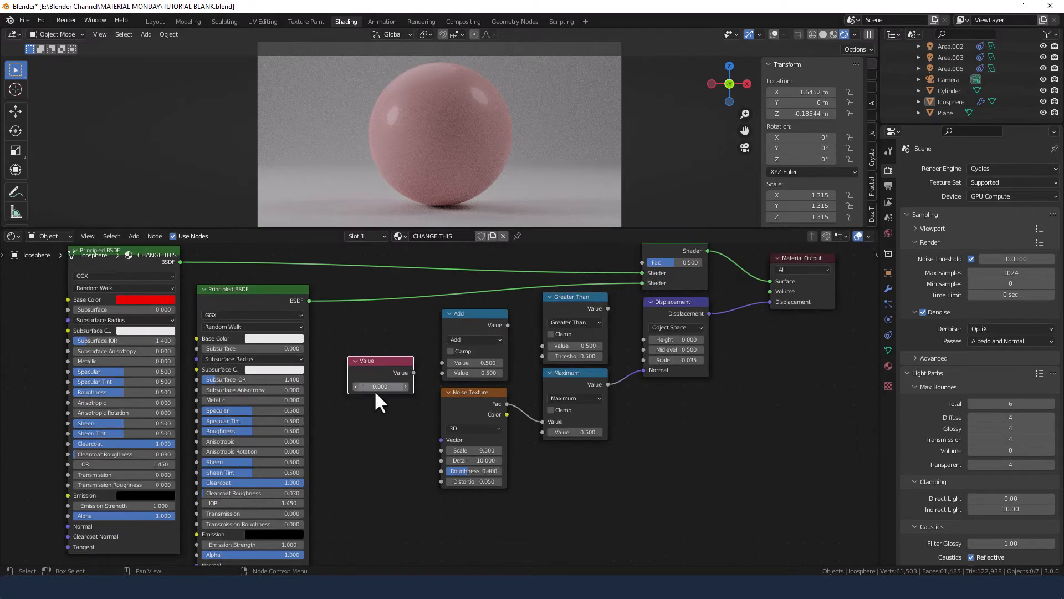
left_click(379, 388)
type("0.557")
key("Return")
Connect the Value node to the first inputs of the Add and Maximum nodes, and move the Noise Texture below the Value node
middle_click_drag(416, 405, 409, 436)
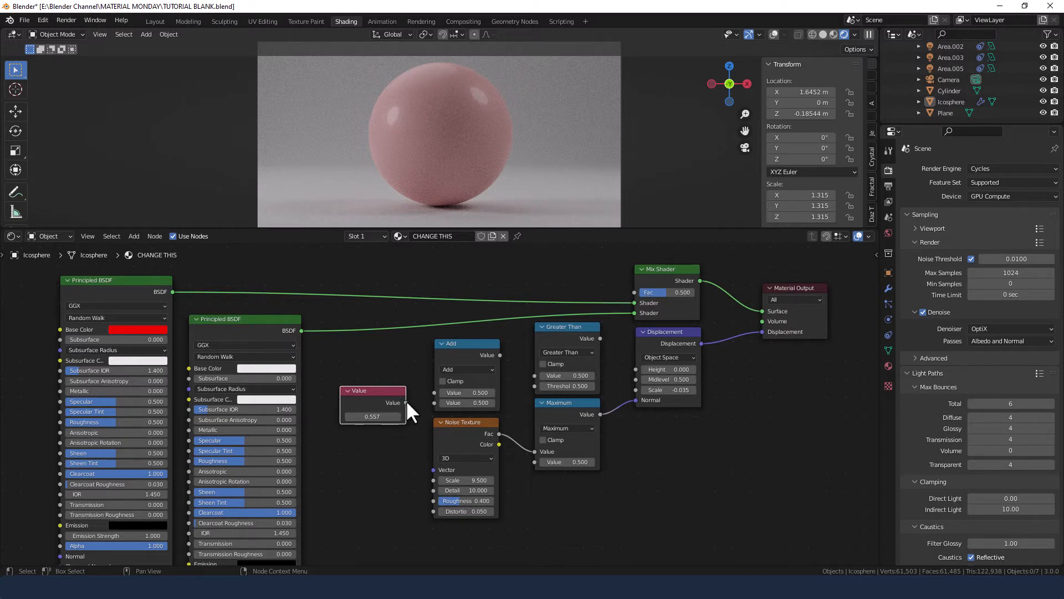
left_click_drag(406, 403, 433, 393)
left_click_drag(405, 402, 536, 449)
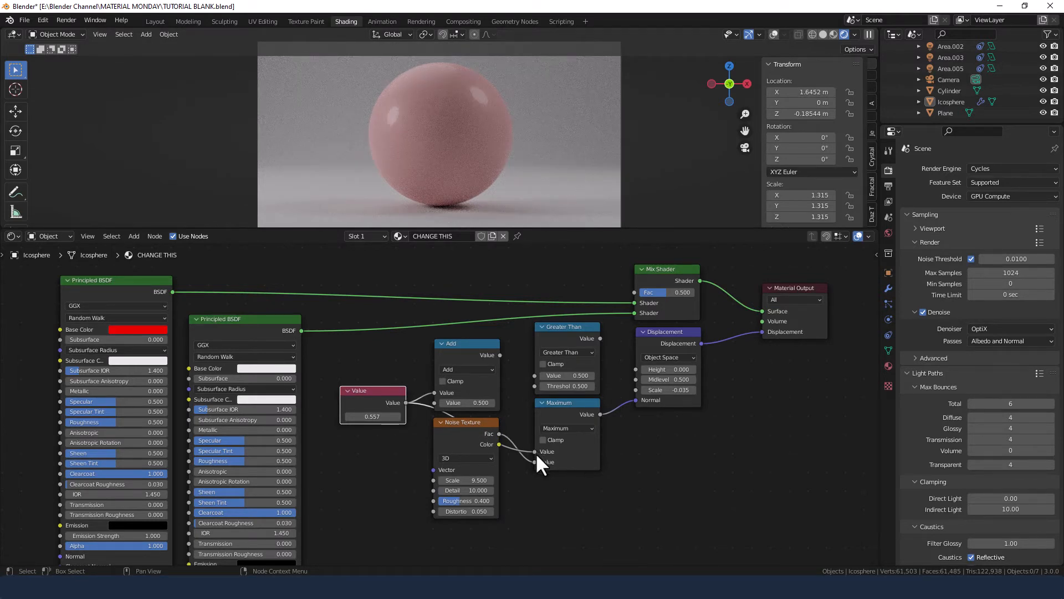
left_click_drag(469, 422, 391, 454)
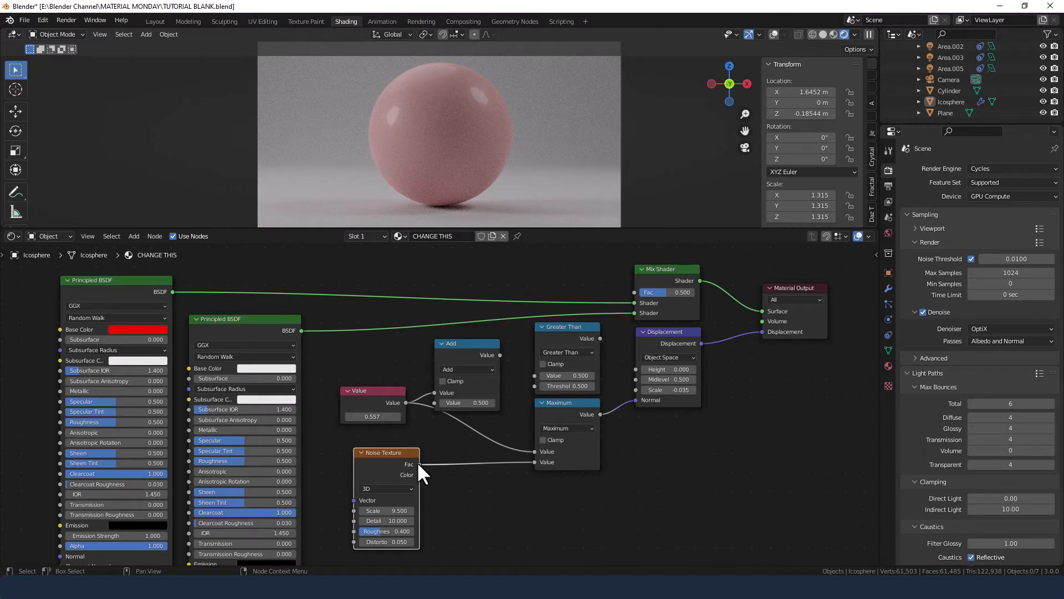
Link the Noise Texture's Fac to Greater Than's Value, Add to its Threshold, and its output to the Mix Shader's Fac
left_click_drag(418, 463, 534, 375)
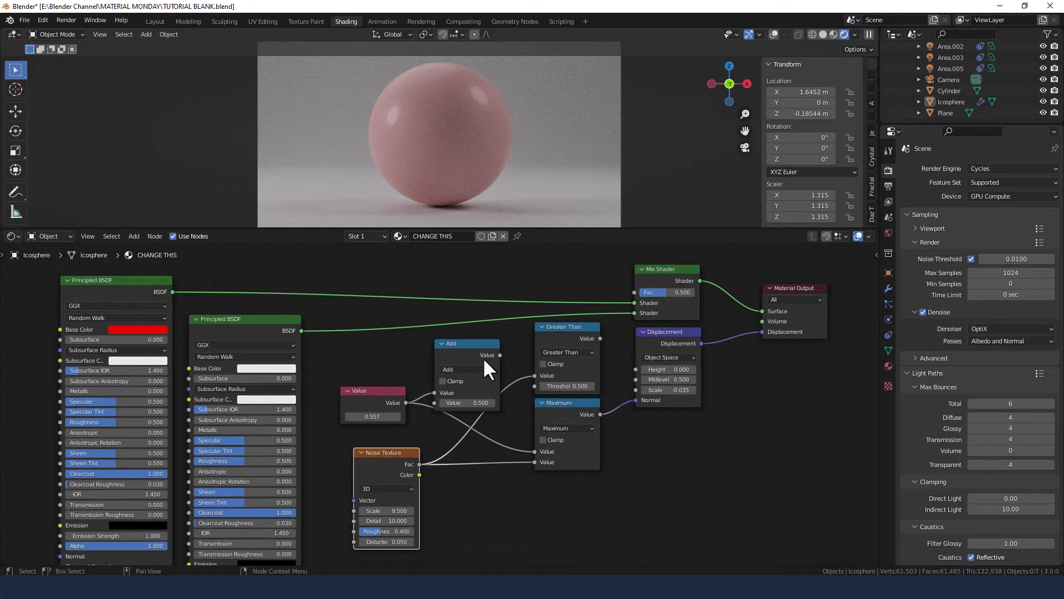
left_click_drag(500, 354, 534, 385)
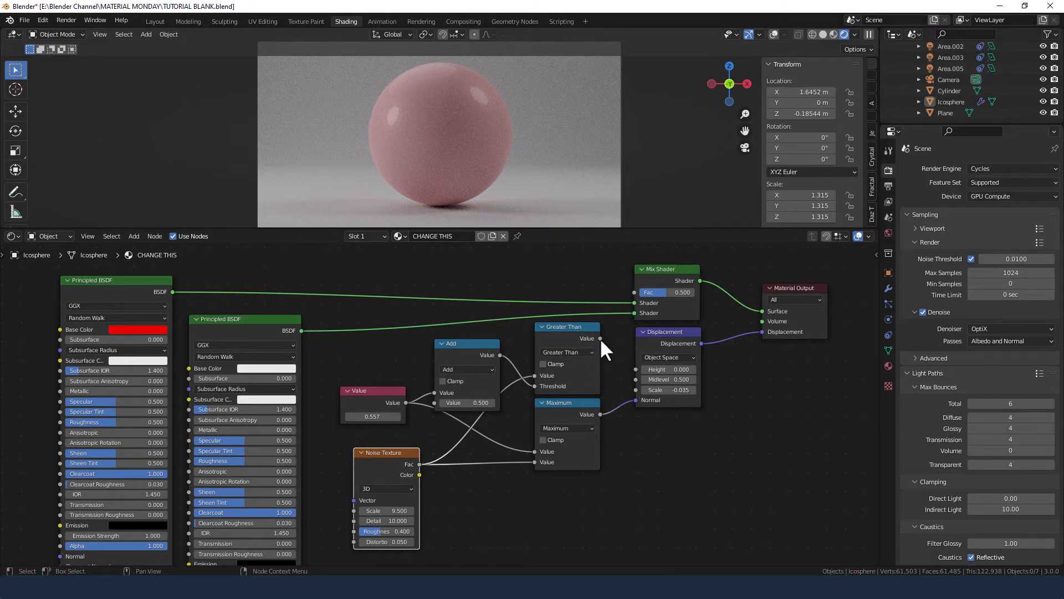
left_click_drag(600, 338, 630, 292)
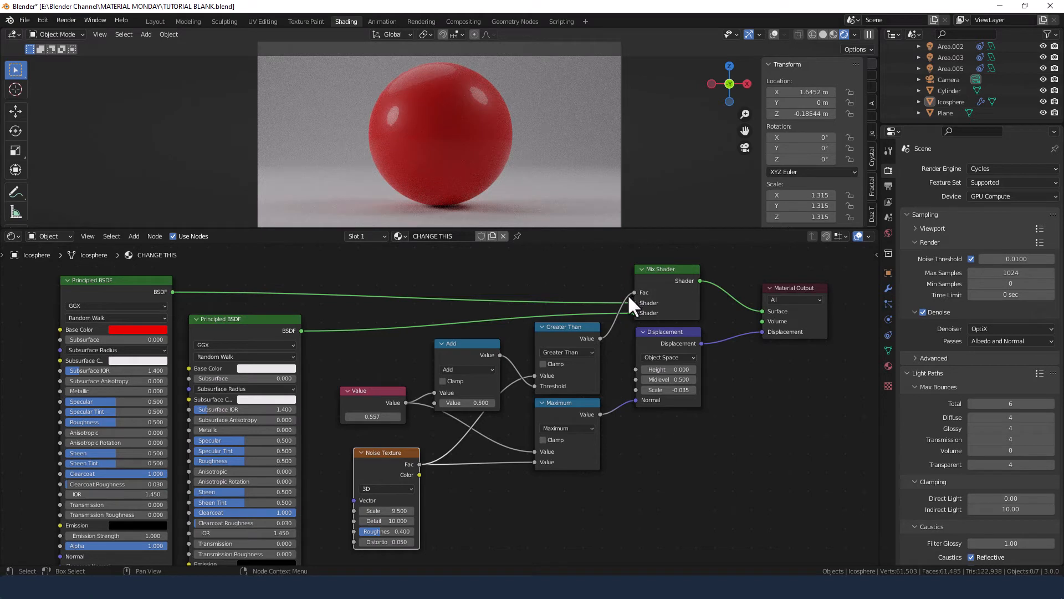
Spread out the Maximum, Displacement, Greater Than and Add nodes so that their links are easier to follow
left_click_drag(560, 404, 561, 457)
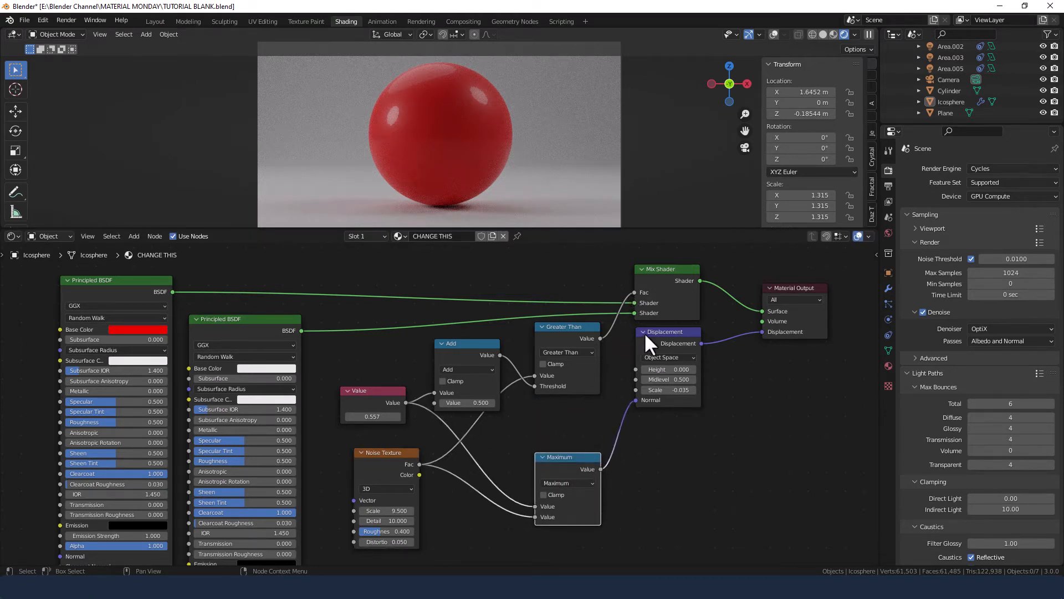
left_click_drag(644, 331, 657, 415)
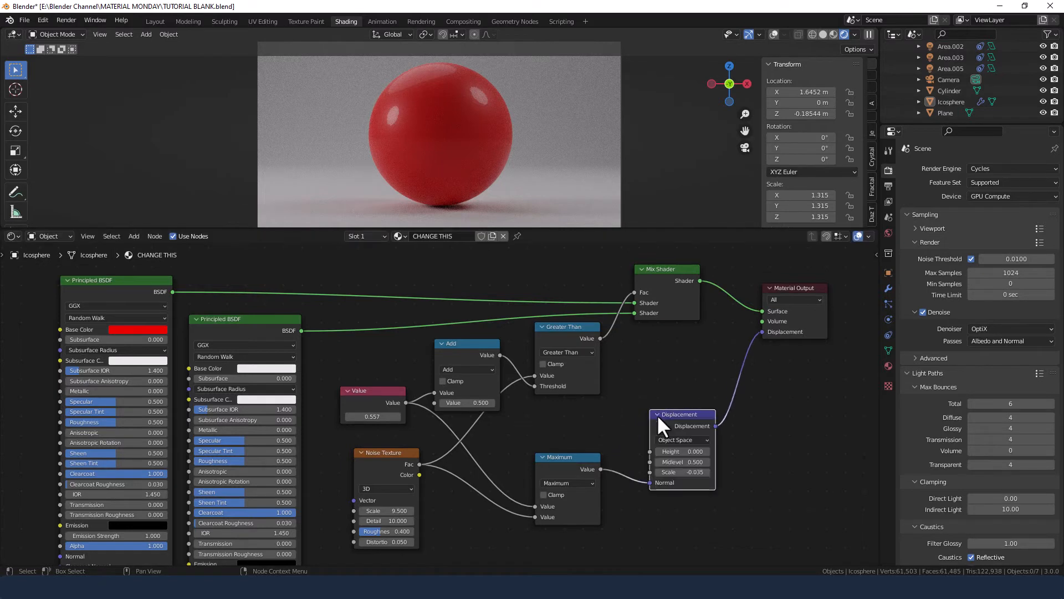
left_click_drag(546, 333, 575, 353)
mouse_move(457, 346)
left_mouse_down()
mouse_move(475, 340)
mouse_move(473, 349)
left_mouse_up()
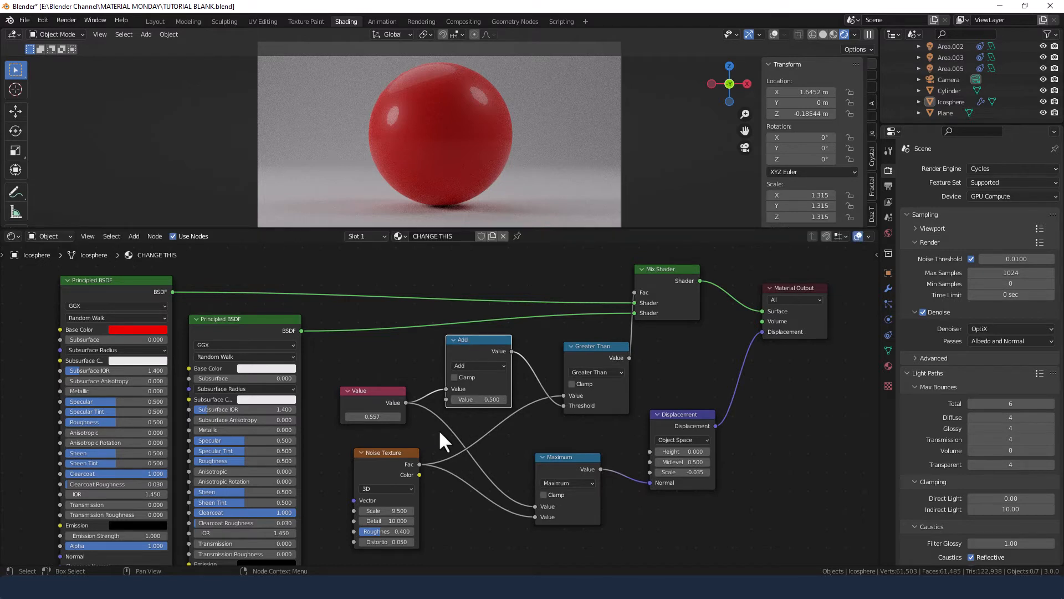
Set the Add node's second value to 0.01
left_click(482, 402)
type(".01")
key("Return")
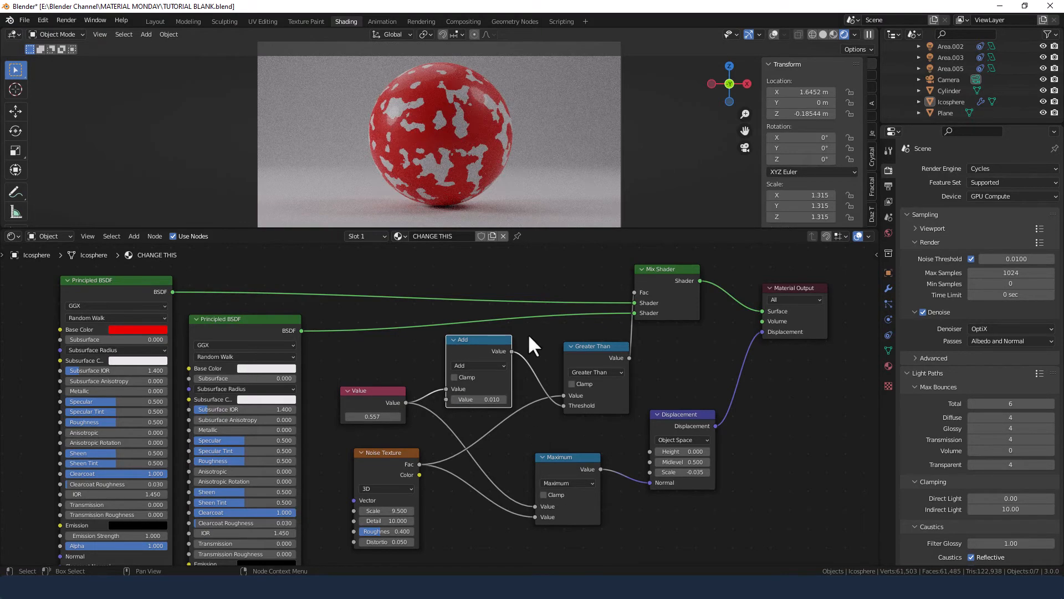
scroll(407, 120, "up", 5)
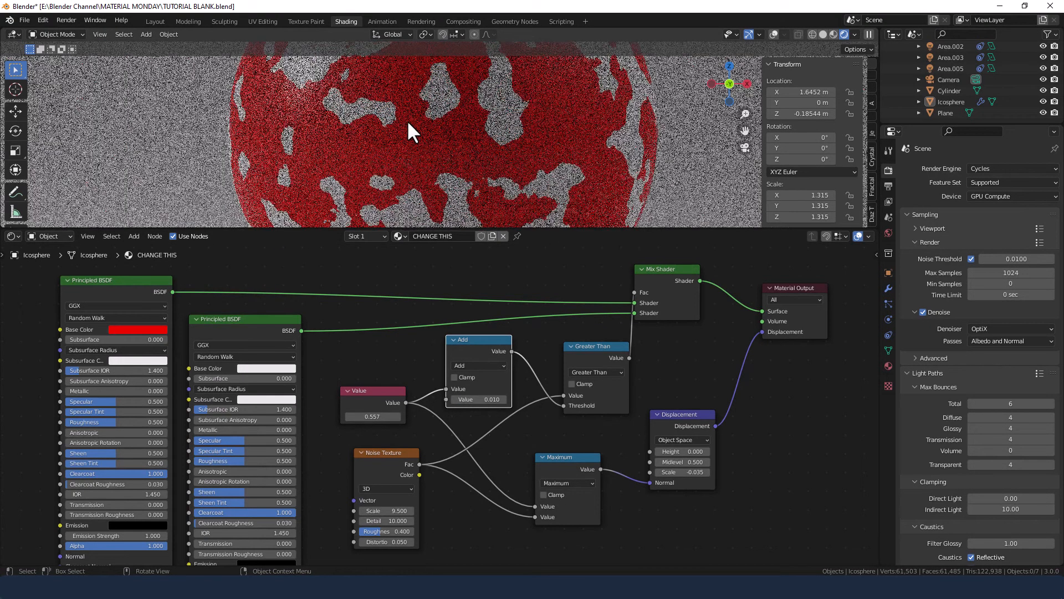
Set the white Principled BSDF's Specular, Specular Tint, Sheen, Sheen Tint and Clearcoat to 0, and its Roughness to 1
middle_click_drag(413, 147, 414, 166, "shift")
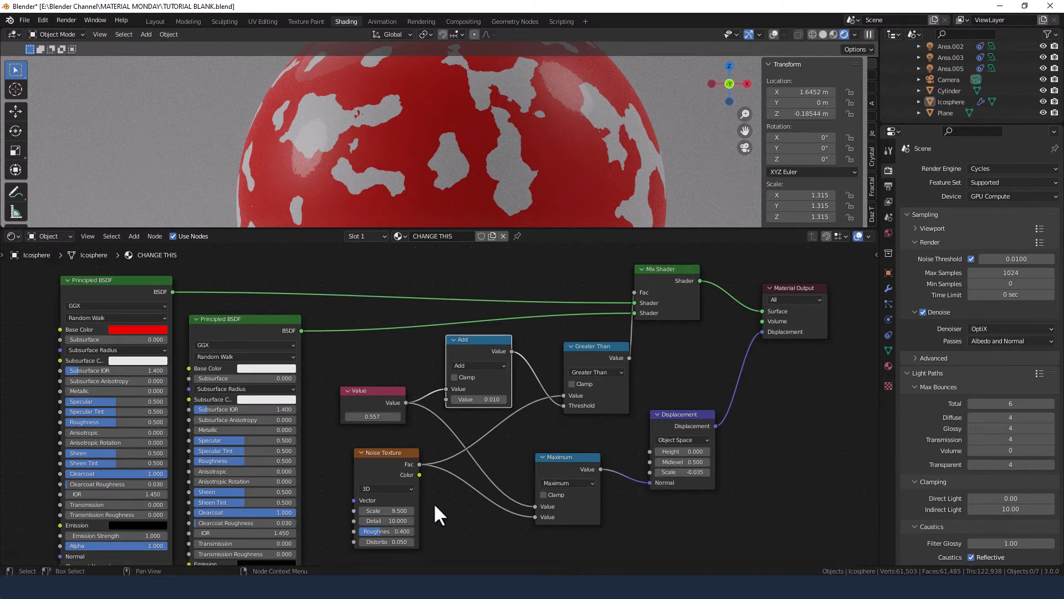
middle_click_drag(358, 464, 485, 390)
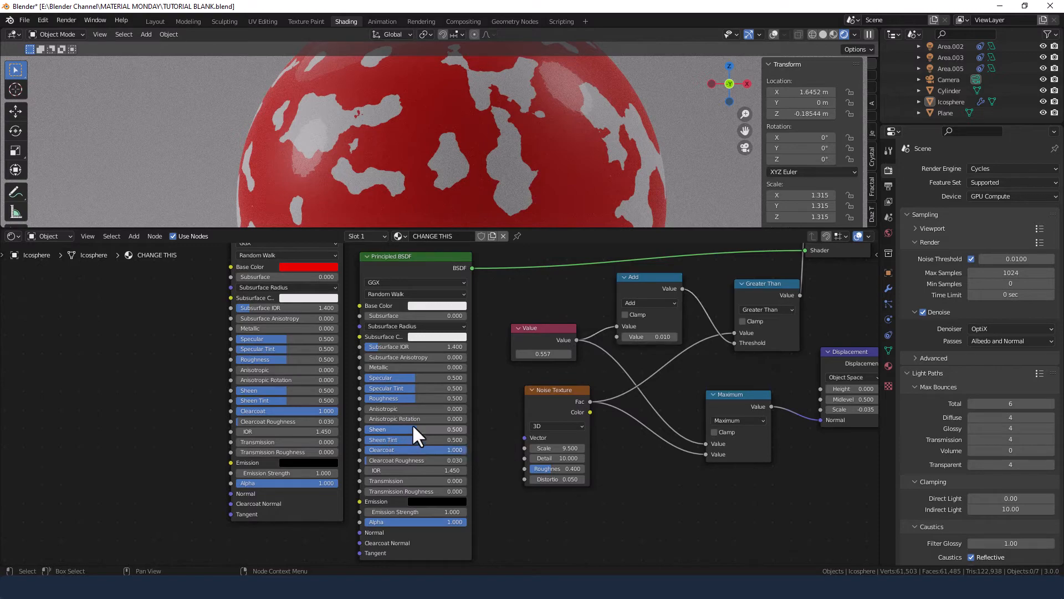
left_click_drag(423, 378, 365, 389)
left_click_drag(427, 430, 367, 450)
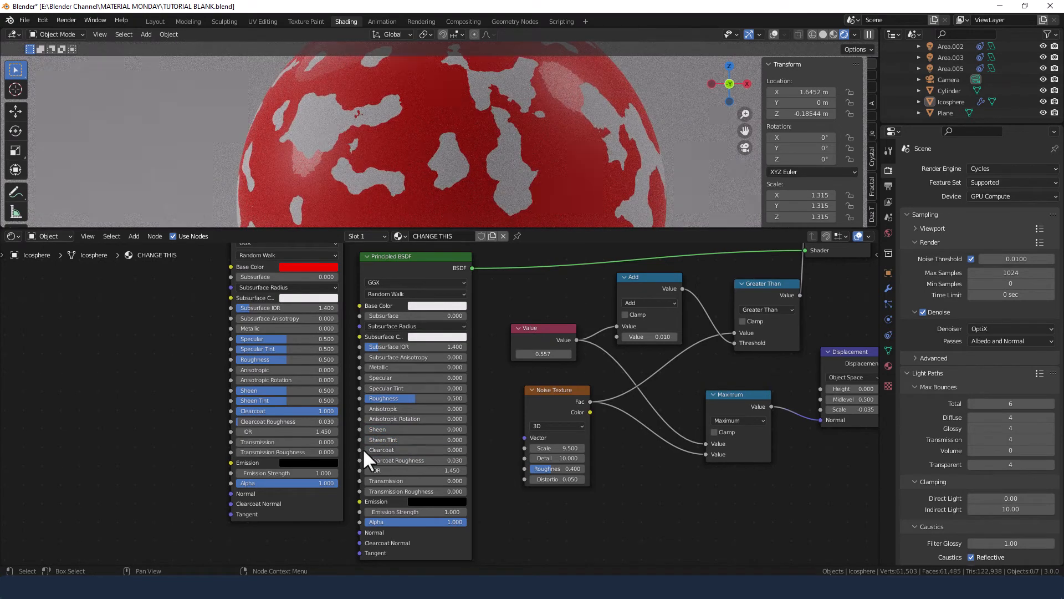
left_click_drag(410, 398, 463, 398)
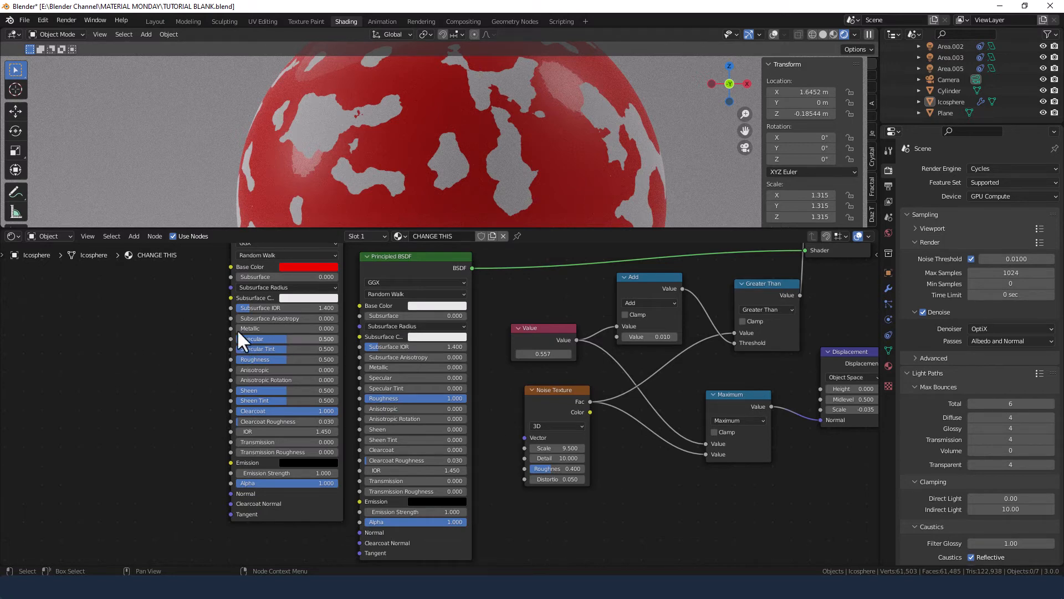
Set the red Principled BSDF's Roughness to 0.1
double_click(294, 359)
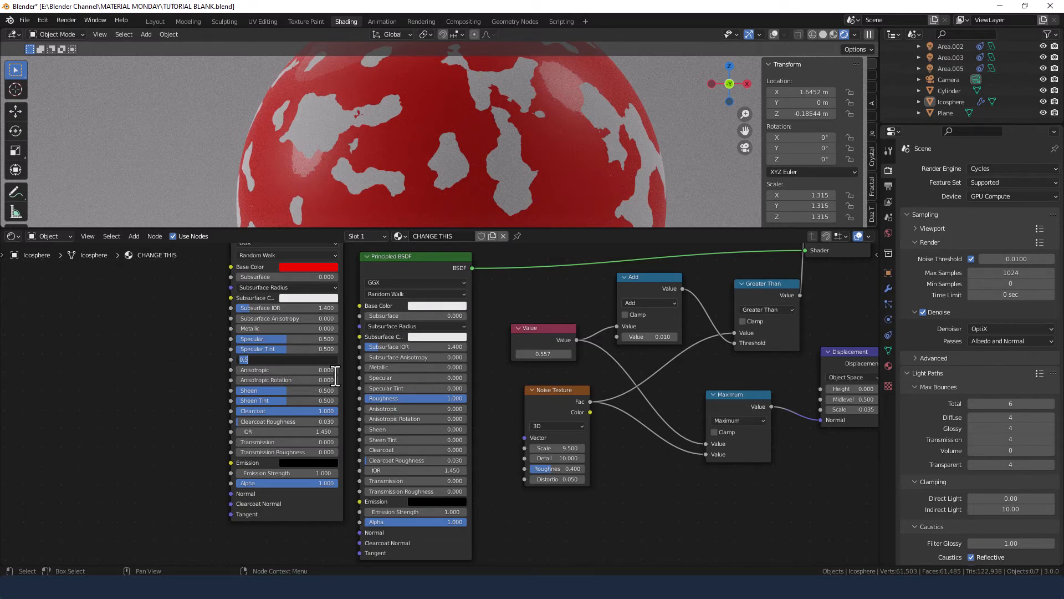
type("0.1")
key("Return")
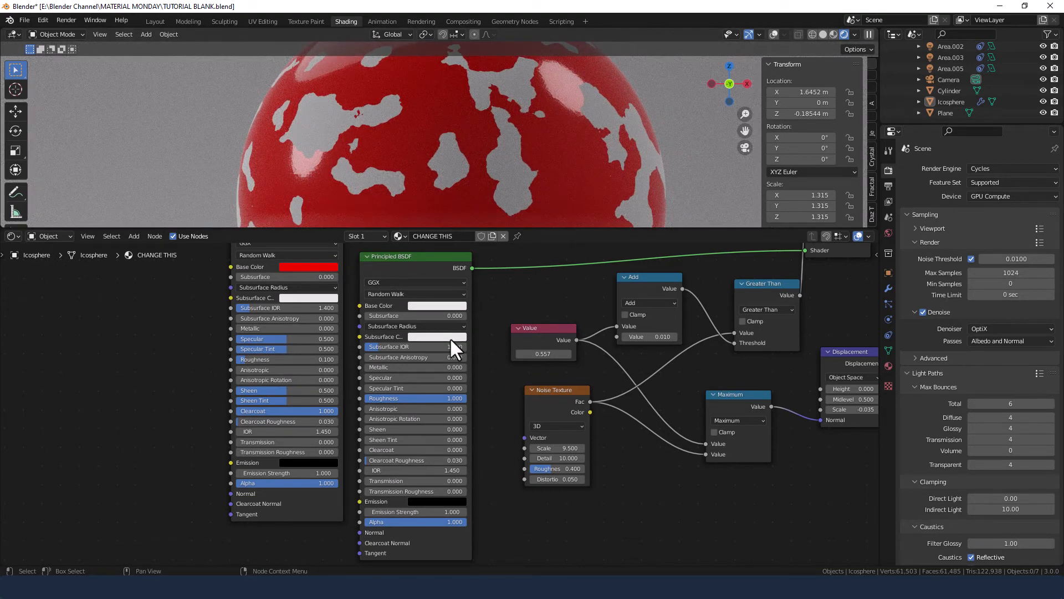
Adjust the positions of the Noise Texture and Mix Shader nodes, and reroute Maximum's output to the Displacement node's Height input
scroll(475, 331, "down", 1)
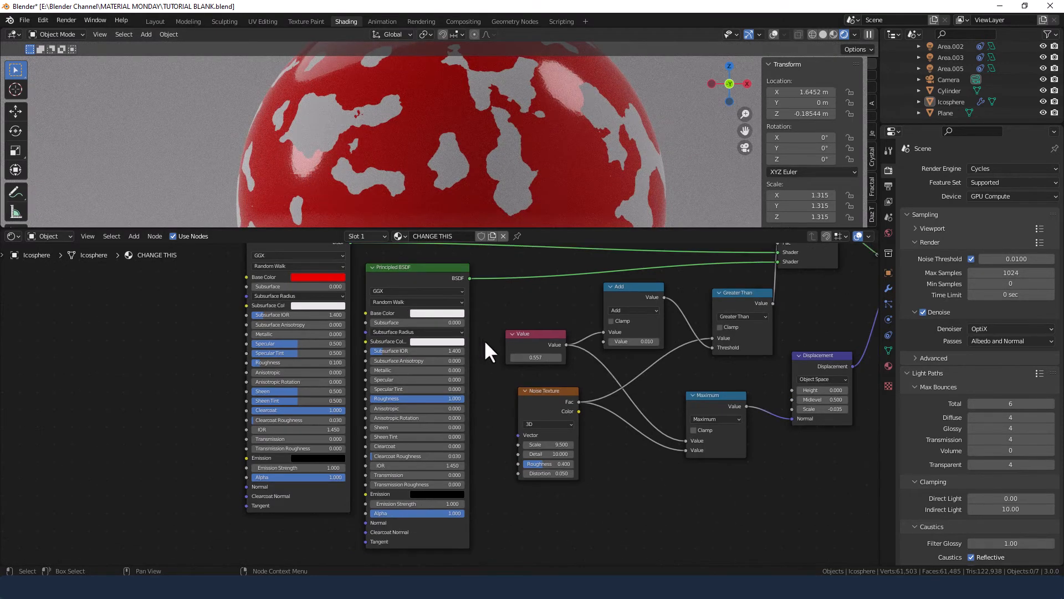
left_click_drag(545, 387, 530, 385)
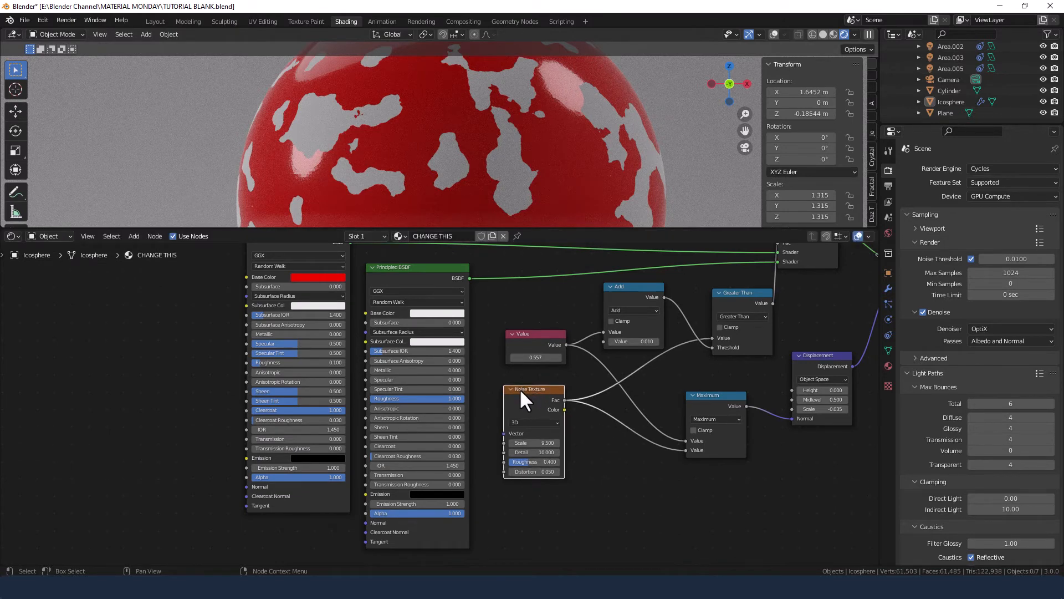
middle_click_drag(682, 380, 540, 415)
left_click_drag(664, 250, 687, 270)
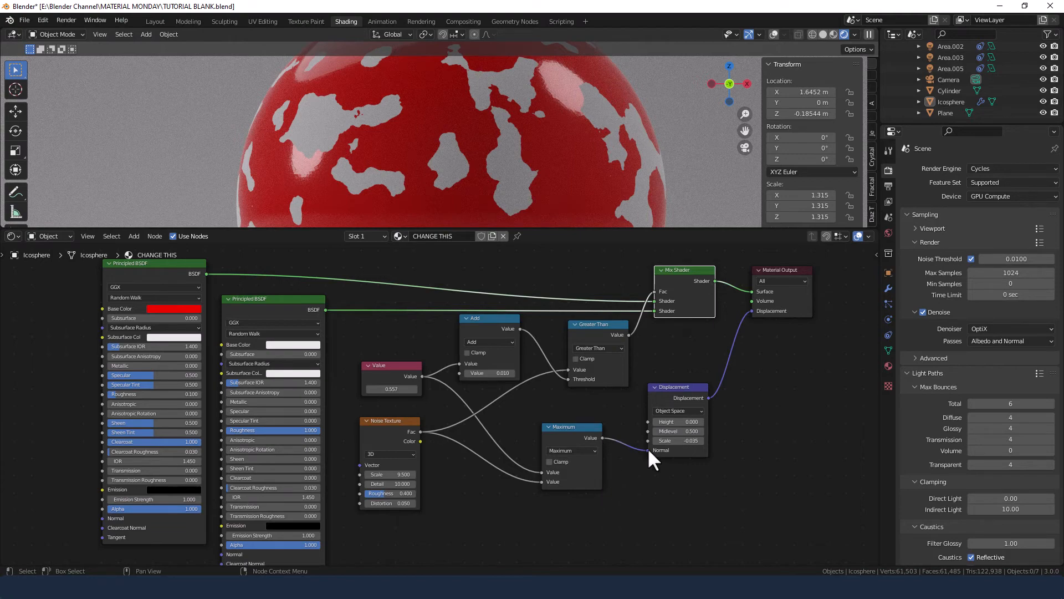
left_click_drag(603, 438, 629, 453)
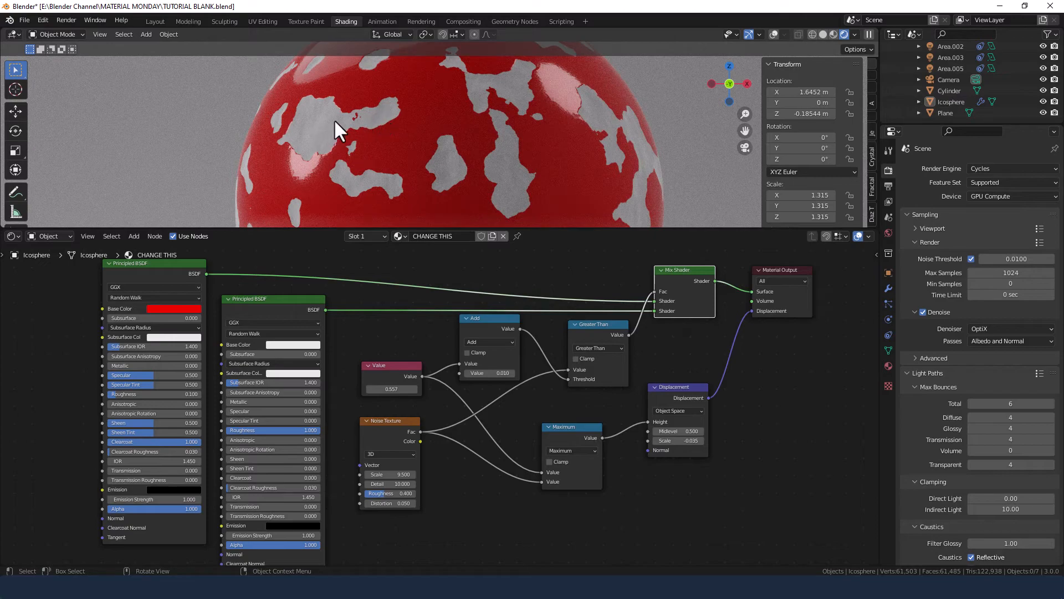
Try a Noise Texture Detail of 5 and inspect the edges of the peeled patches up close
scroll(336, 122, "down", 5)
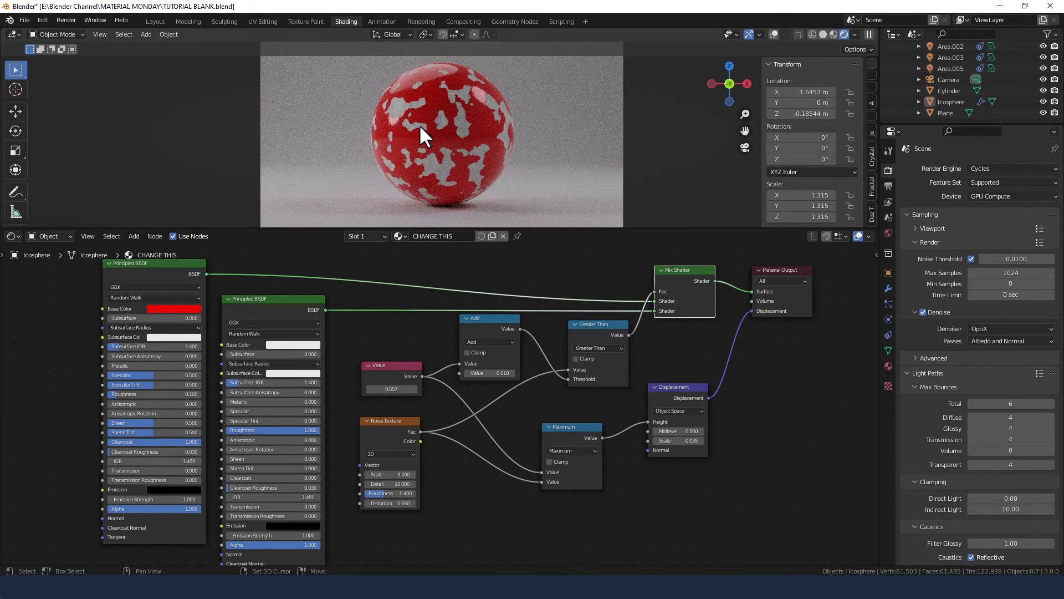
scroll(419, 124, "up", 2)
scroll(430, 483, "up", 1)
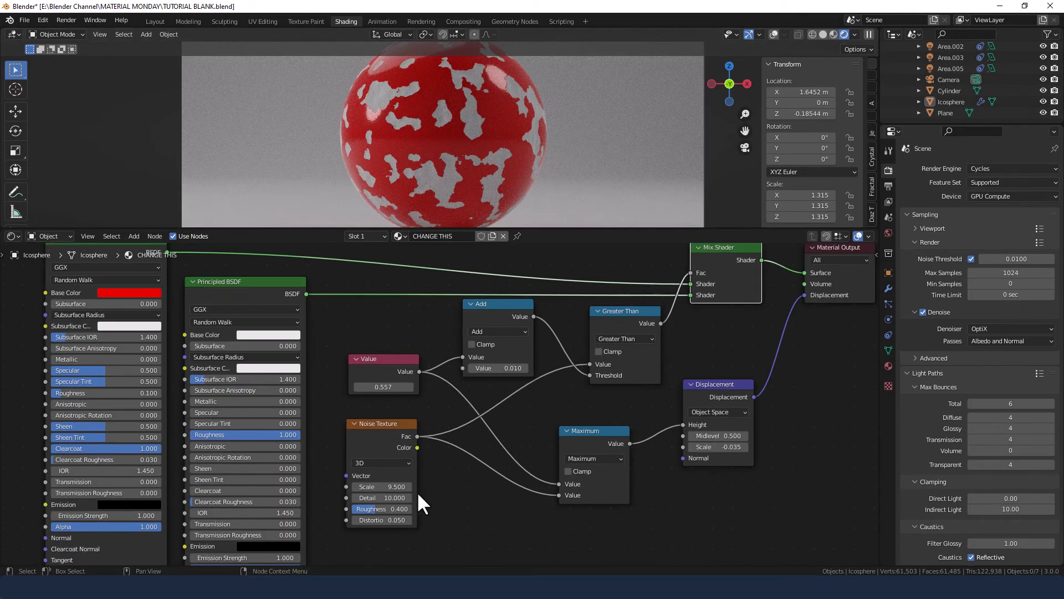
left_click(382, 497)
type("5")
key("Return")
scroll(341, 177, "up", 5)
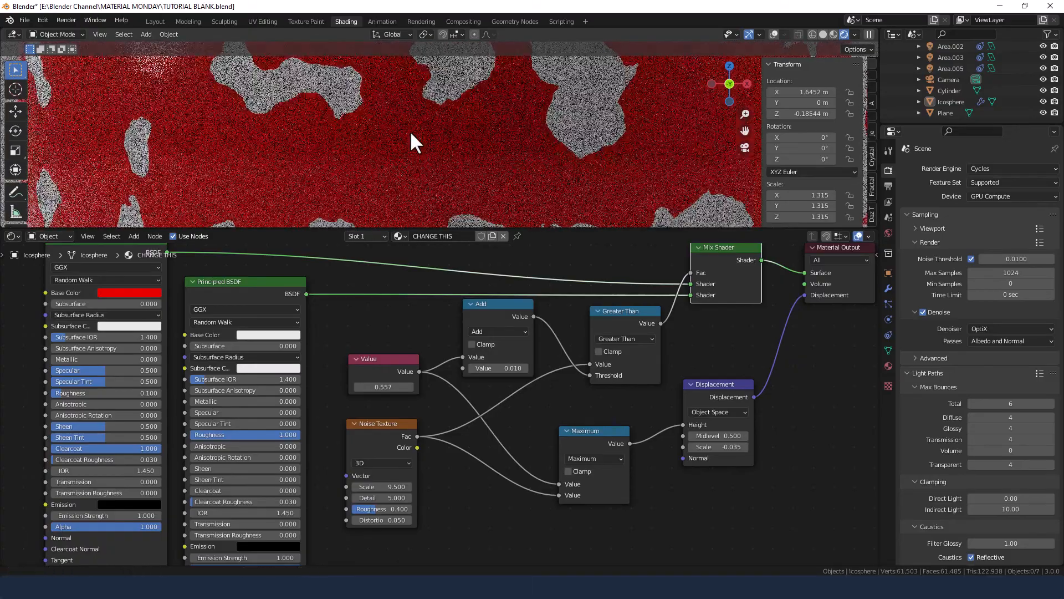
middle_click_drag(410, 131, 506, 193, "shift")
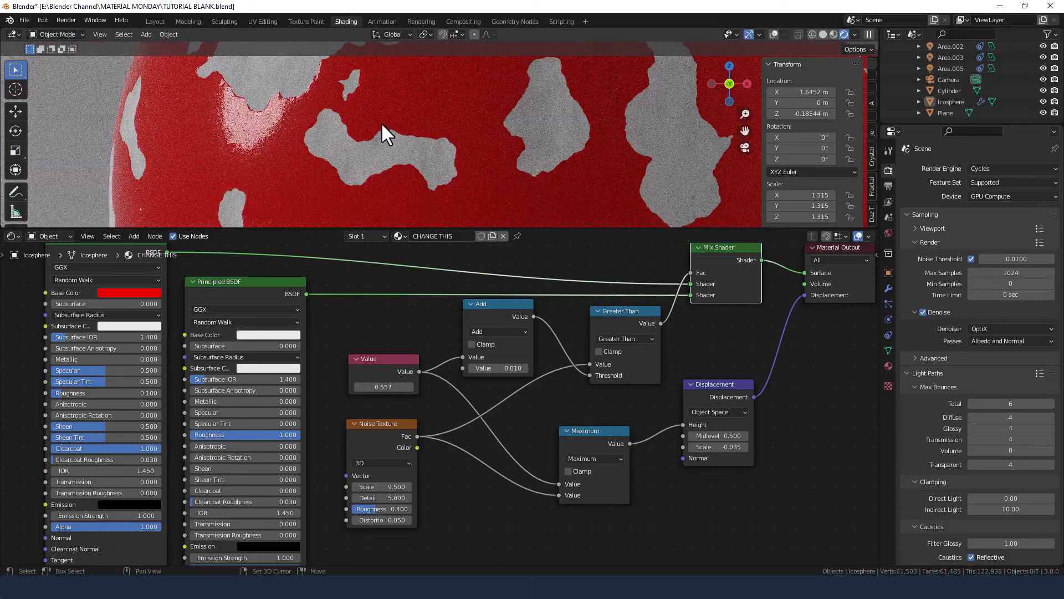
middle_click_drag(381, 120, 425, 172, "shift")
middle_click_drag(318, 153, 461, 117, "shift")
scroll(349, 179, "up", 4)
scroll(414, 157, "up", 1)
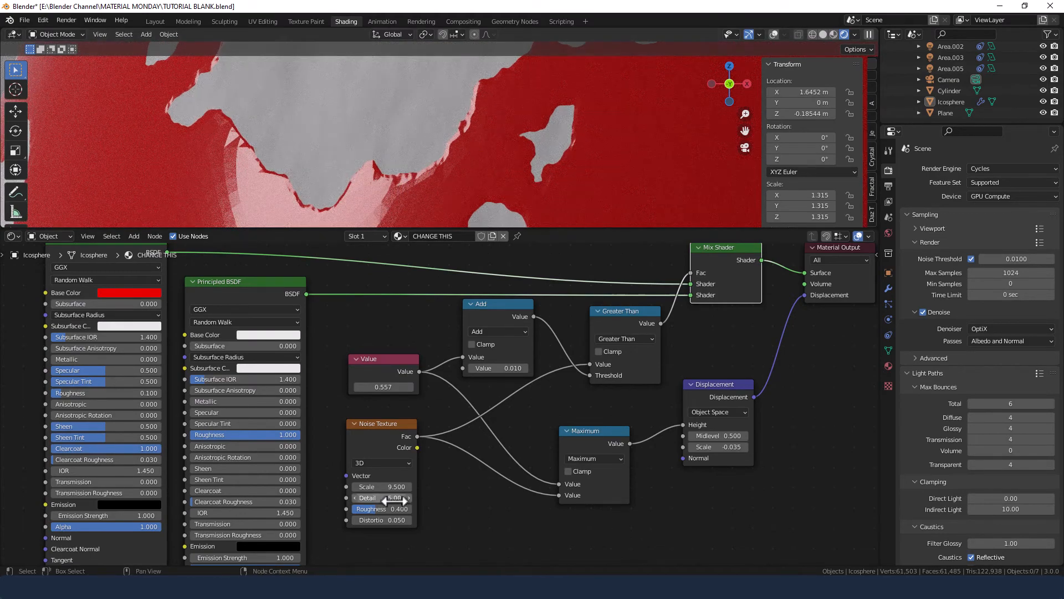
Try a Noise Texture Detail of 20 with a Roughness of 0.5
double_click(358, 498)
type("20")
key("Return")
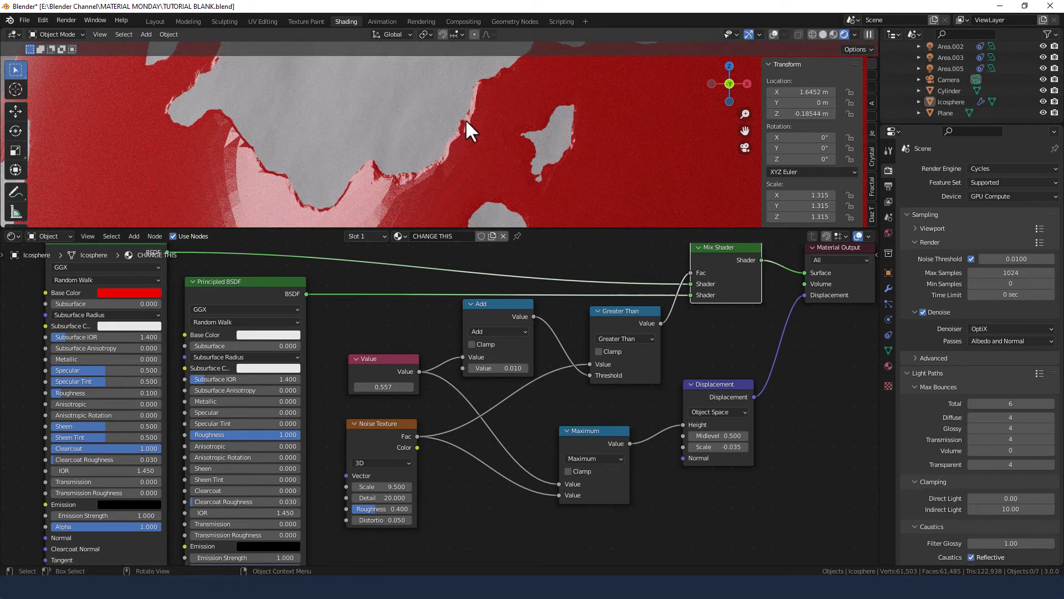
double_click(397, 510)
type("0.5")
key("Return")
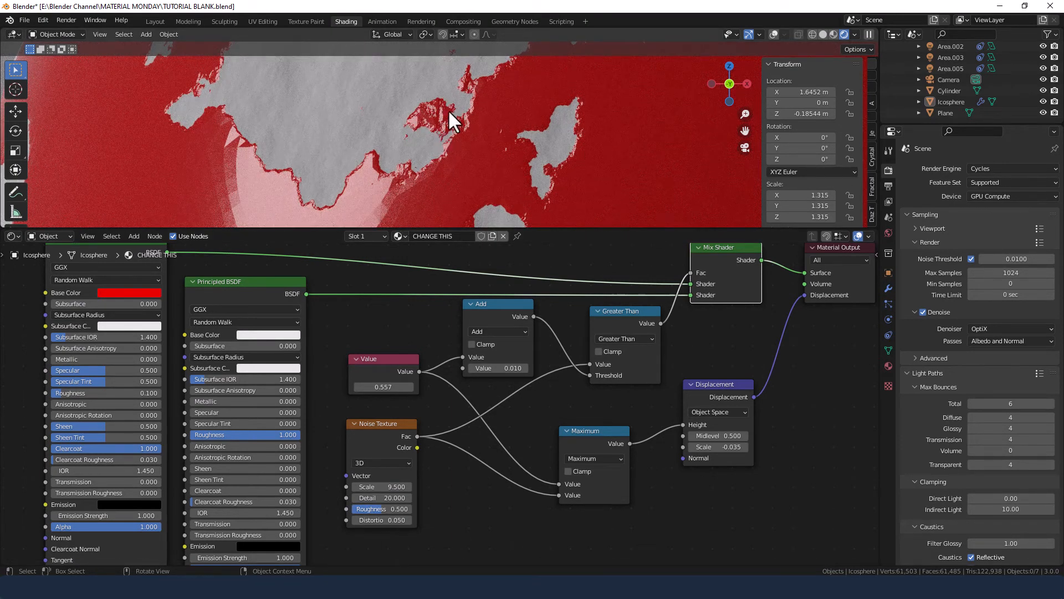
Set the Noise Texture's Roughness to 0.35
left_click(387, 508)
type("0.35")
key("Return")
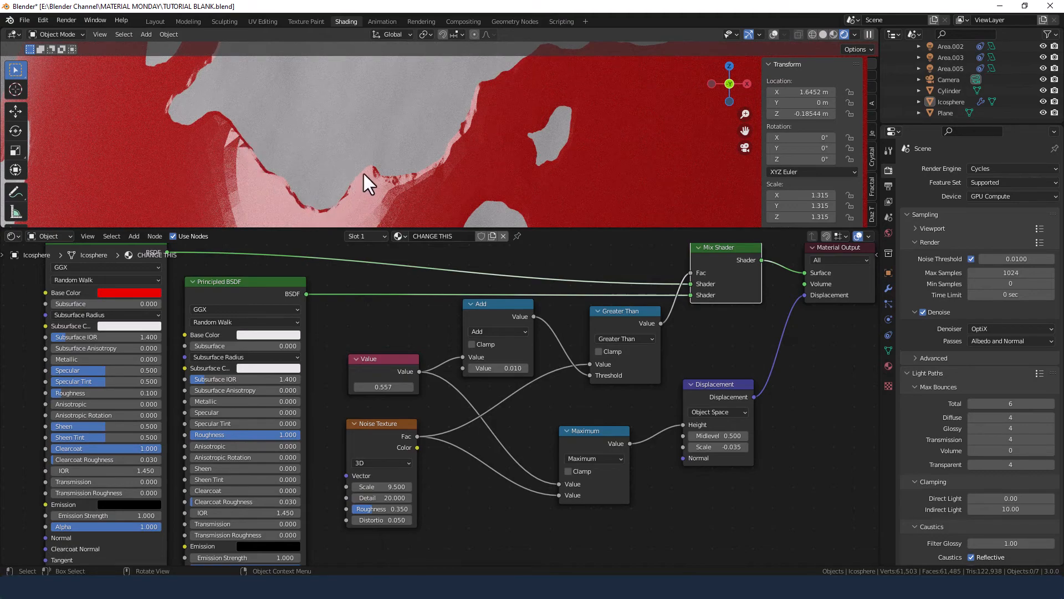
Return the viewport to the camera view and enlarge the node editor
scroll(348, 136, "down", 3)
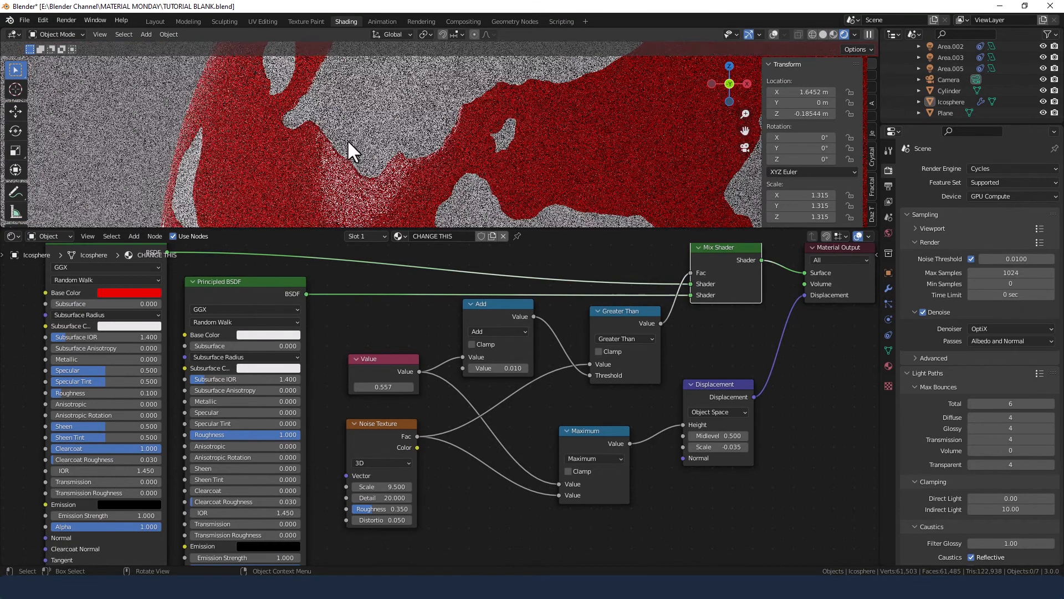
scroll(440, 102, "down", 4)
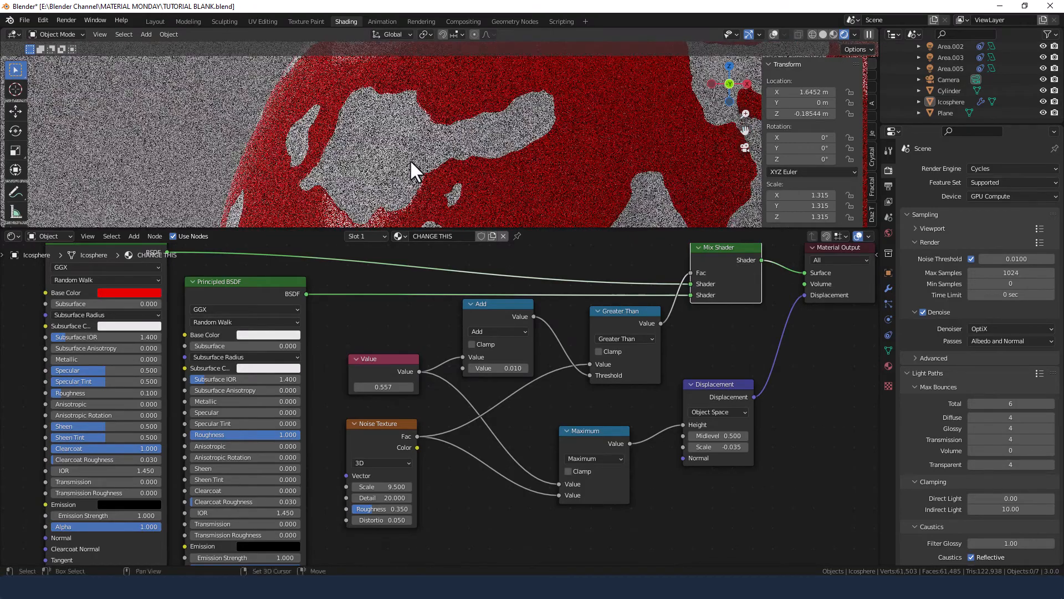
middle_click_drag(424, 167, 425, 164)
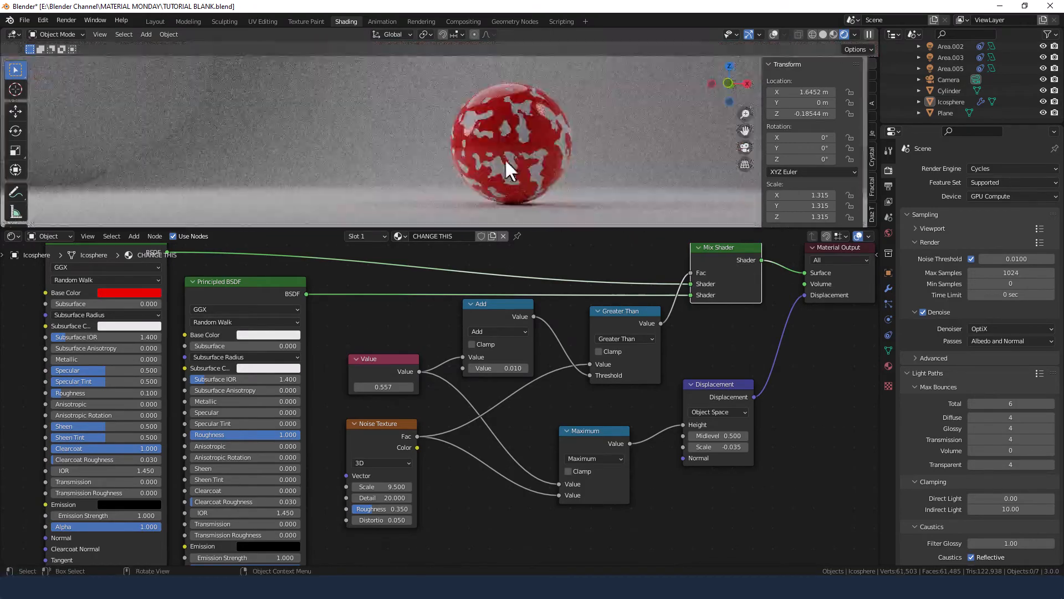
left_click(745, 147)
scroll(526, 138, "down", 2)
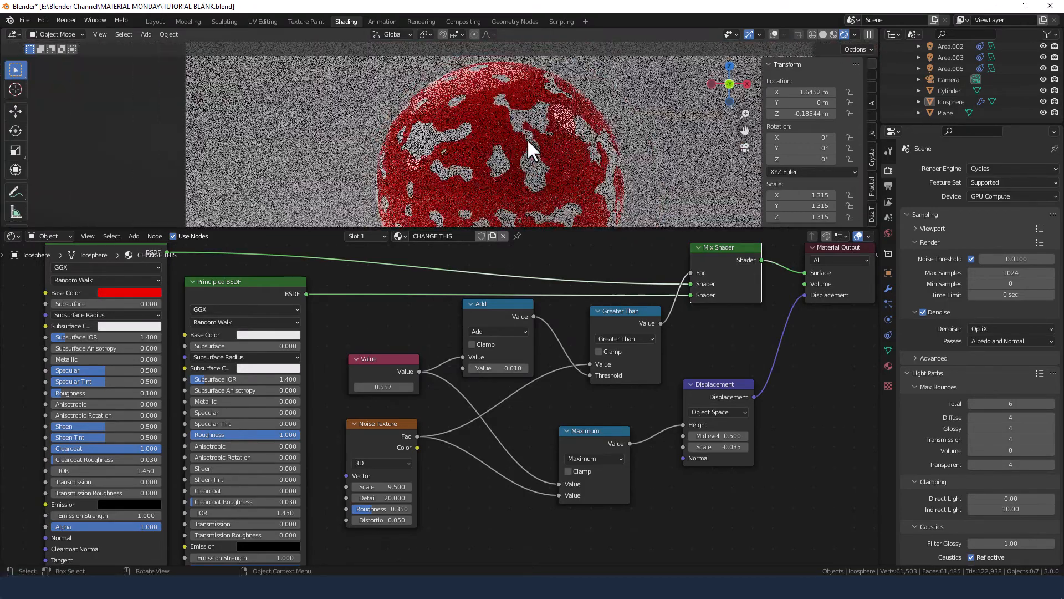
left_click_drag(453, 227, 450, 200)
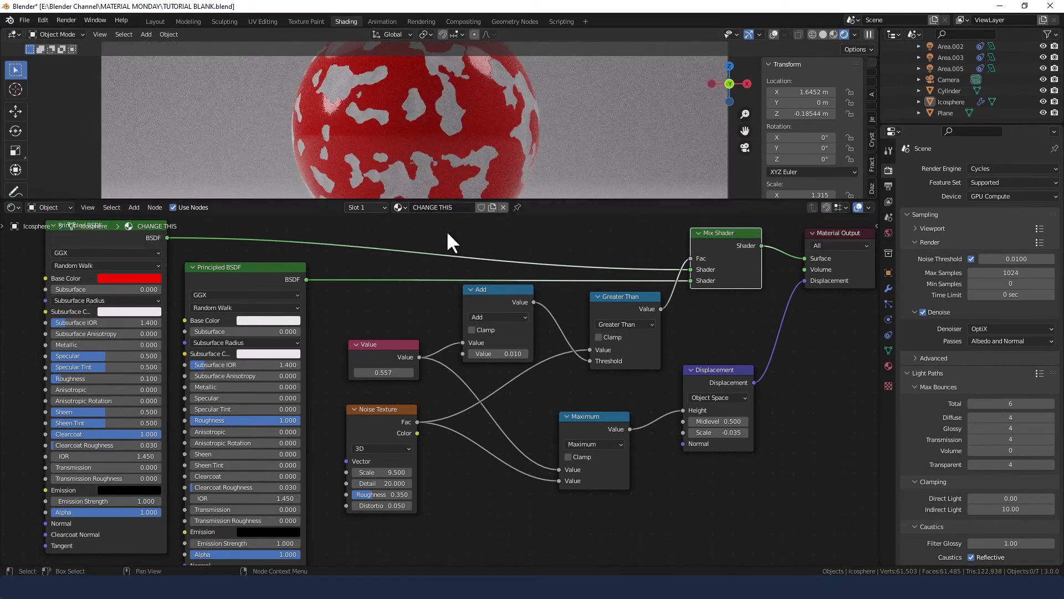
Set the Noise Texture's Detail to 10
left_click(382, 483)
type("10")
key("Return")
scroll(477, 504, "down", 2)
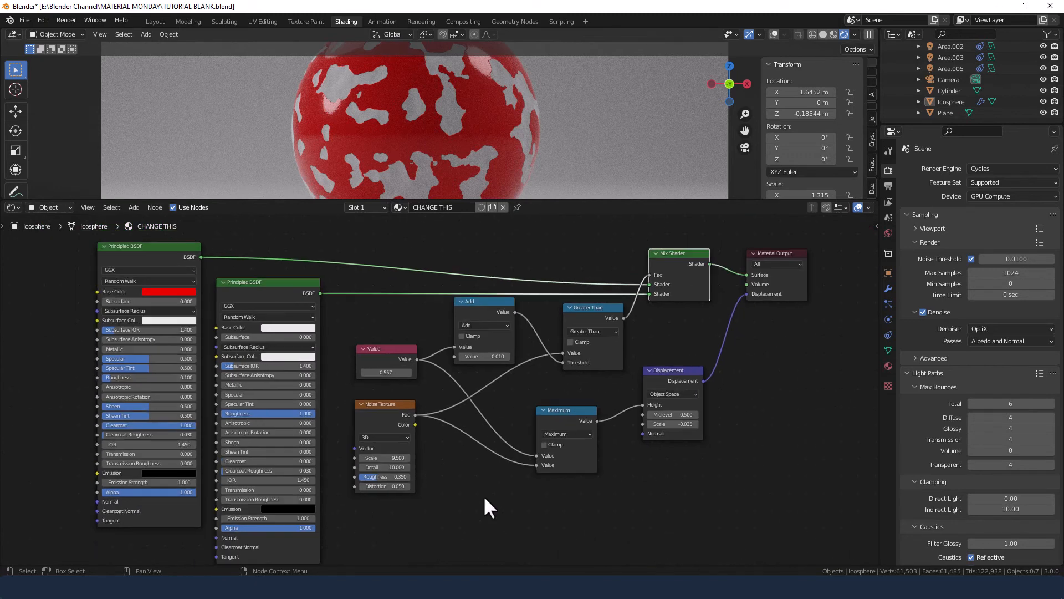
middle_click_drag(485, 497, 494, 489)
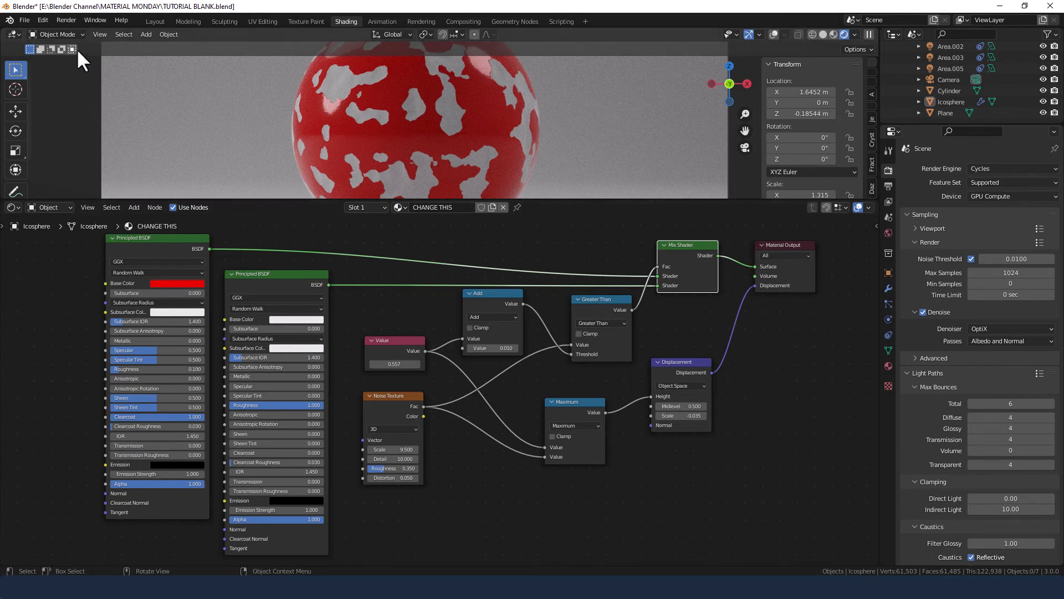
Render the final image of the peeling sphere and inspect the result
left_click(67, 20)
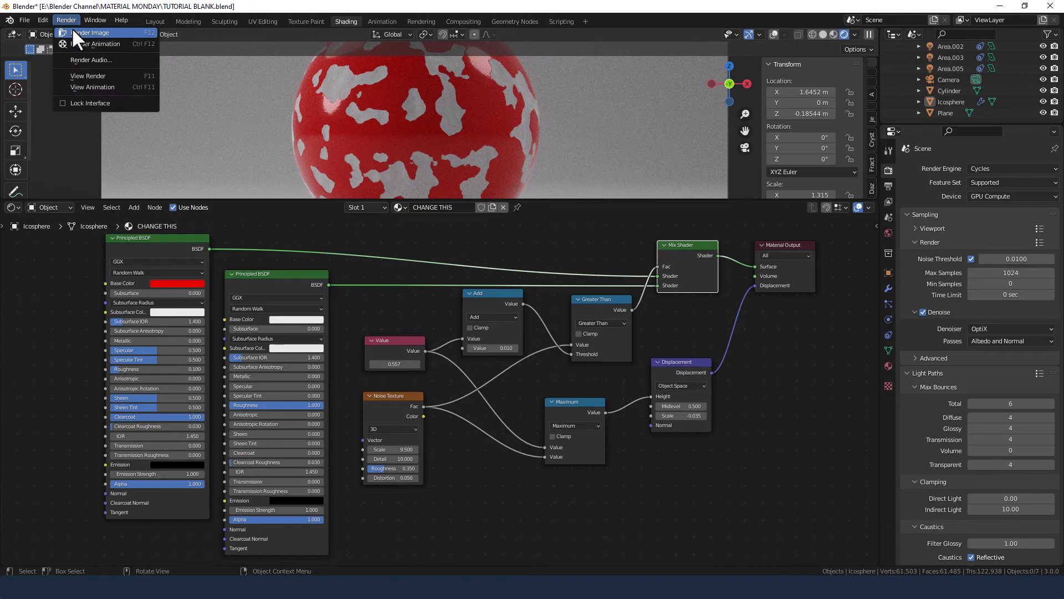
left_click(73, 29)
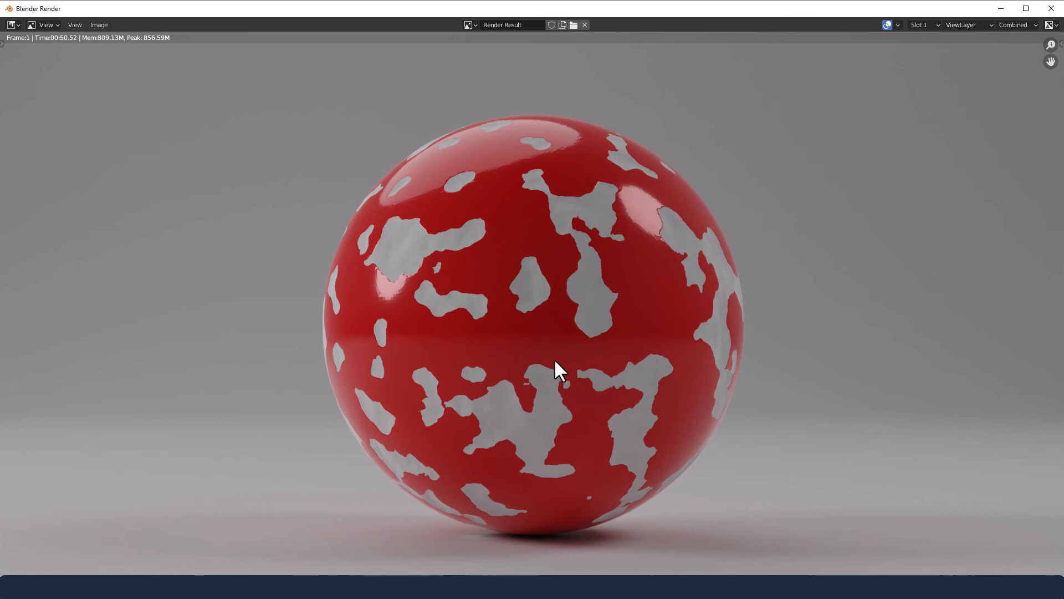
scroll(554, 359, "down", 1)
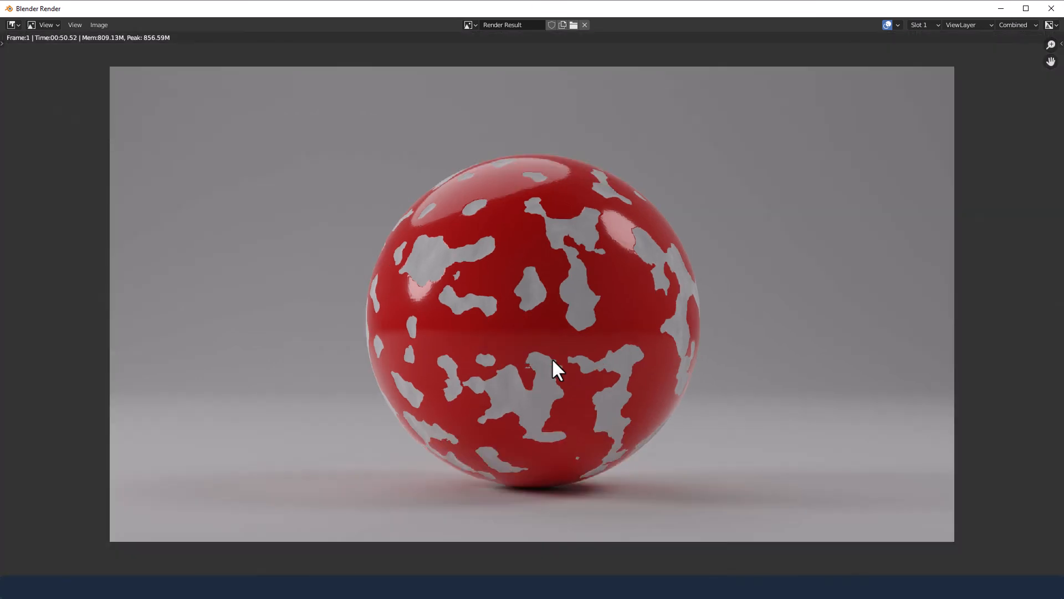
scroll(551, 357, "up", 1)
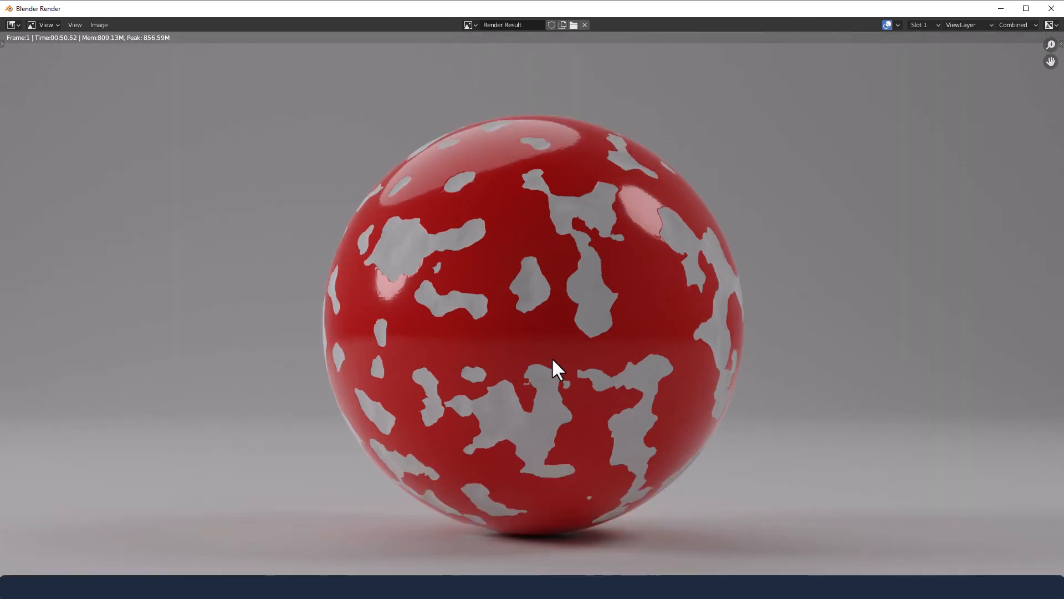